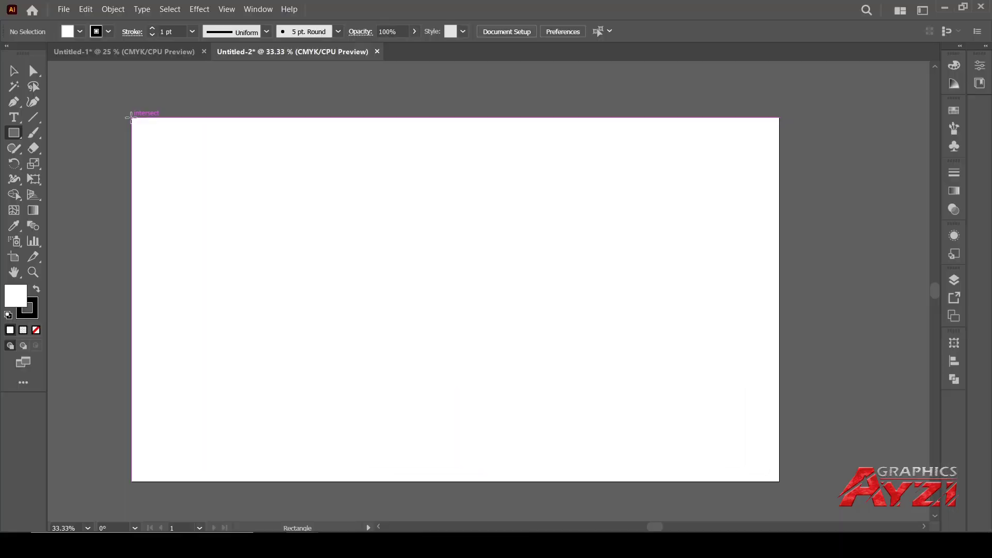
- Draw a rectangle from the artboard's top-left corner to its bottom-right corner
left_click_drag(132, 118, 761, 417)
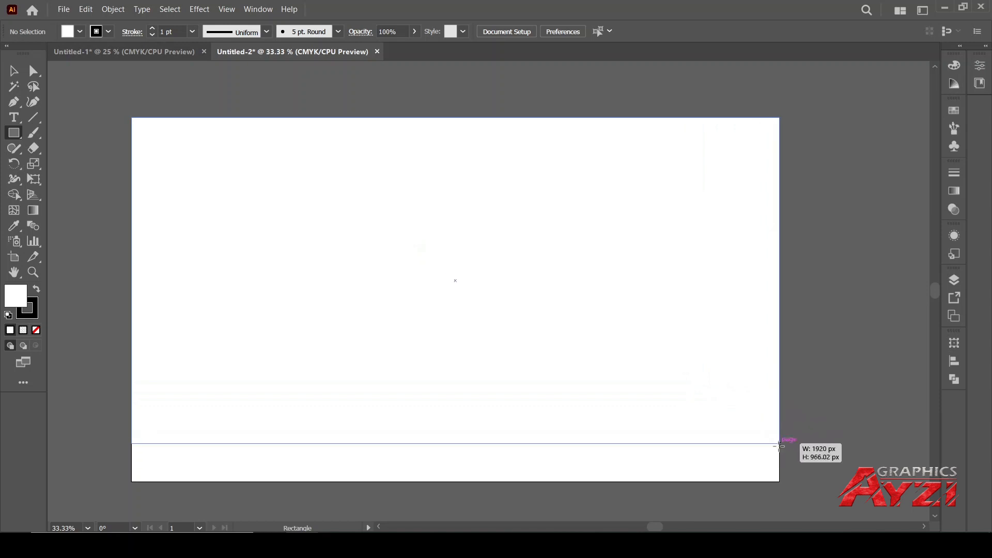
left_click_drag(761, 417, 779, 482)
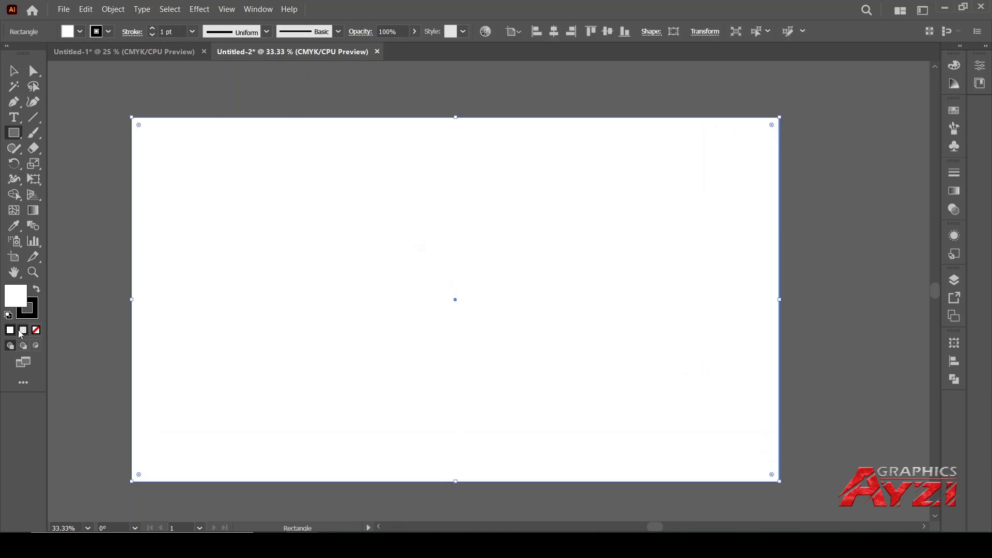
- Fill the artboard rectangle with black from Swatches and remove its outline
left_click(954, 113)
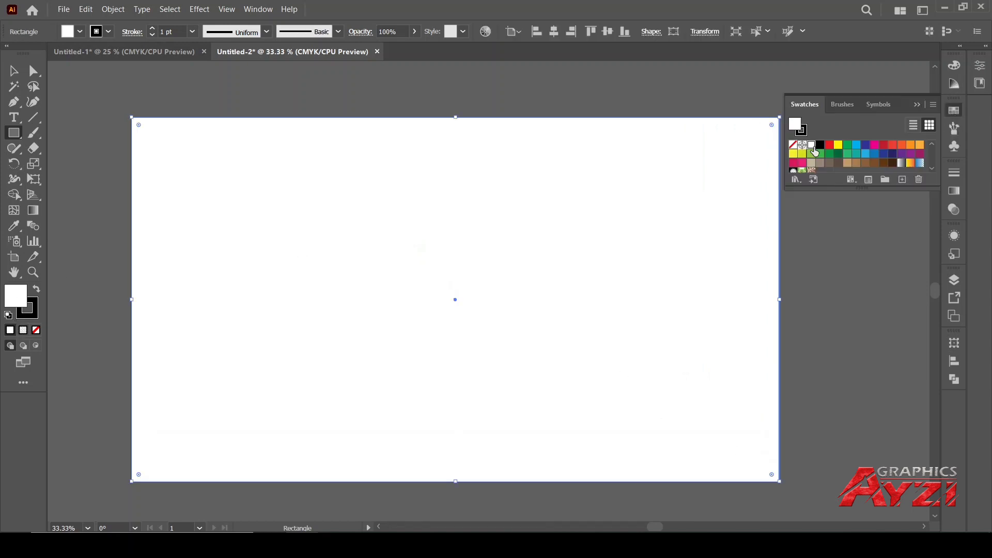
left_click(824, 147)
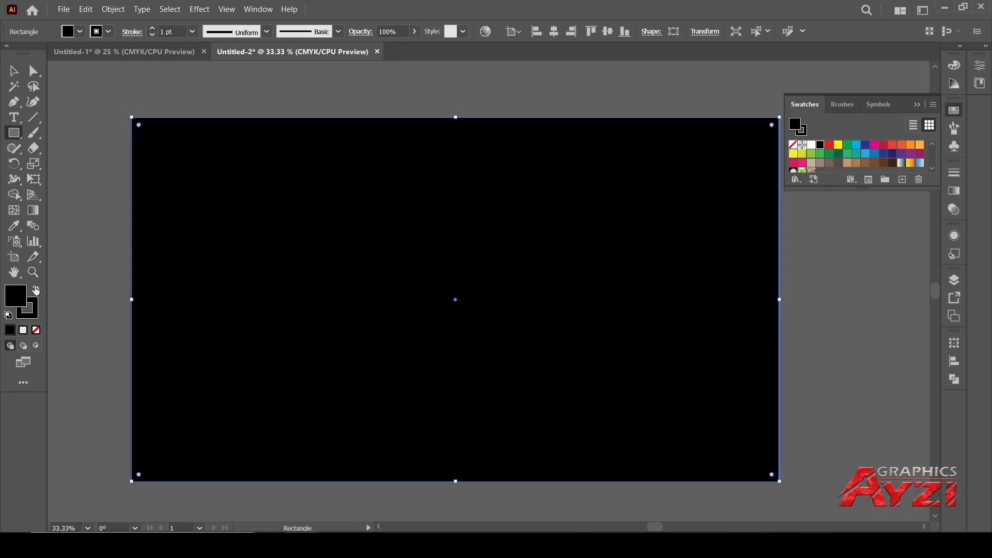
left_click(37, 313)
left_click(36, 330)
double_click(16, 296)
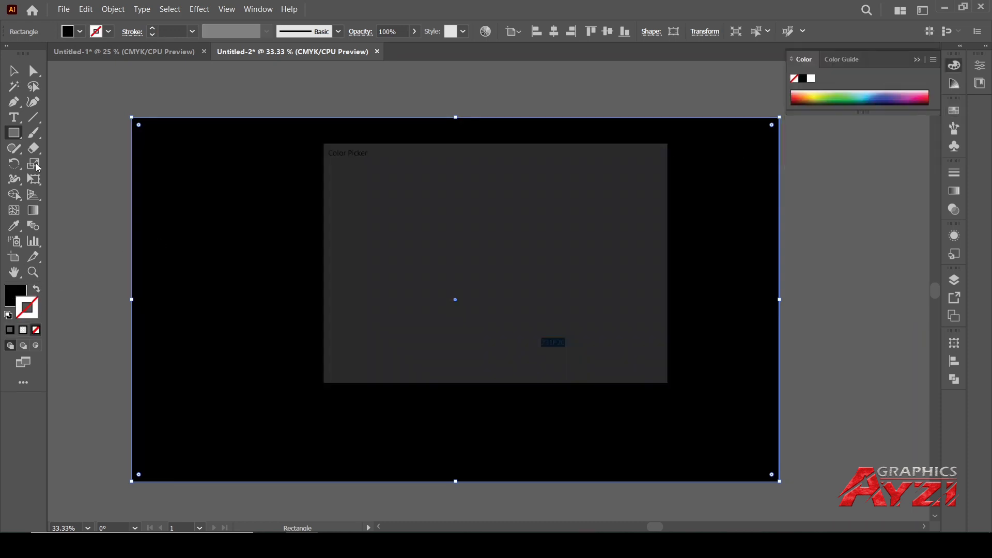
left_click(633, 209)
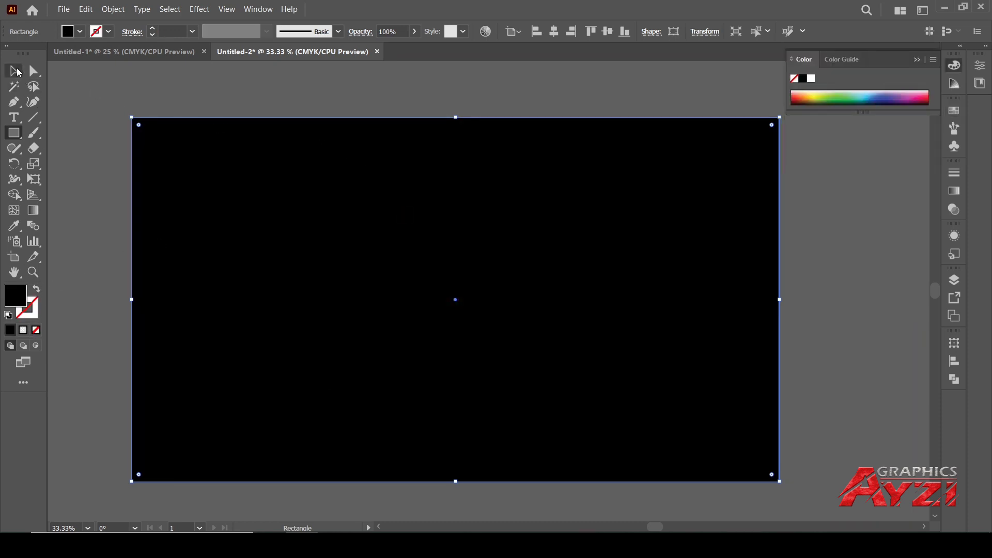
- Adjust the background fill in the Color Picker to near-black #070707
left_click(17, 72)
left_click(141, 140)
double_click(20, 298)
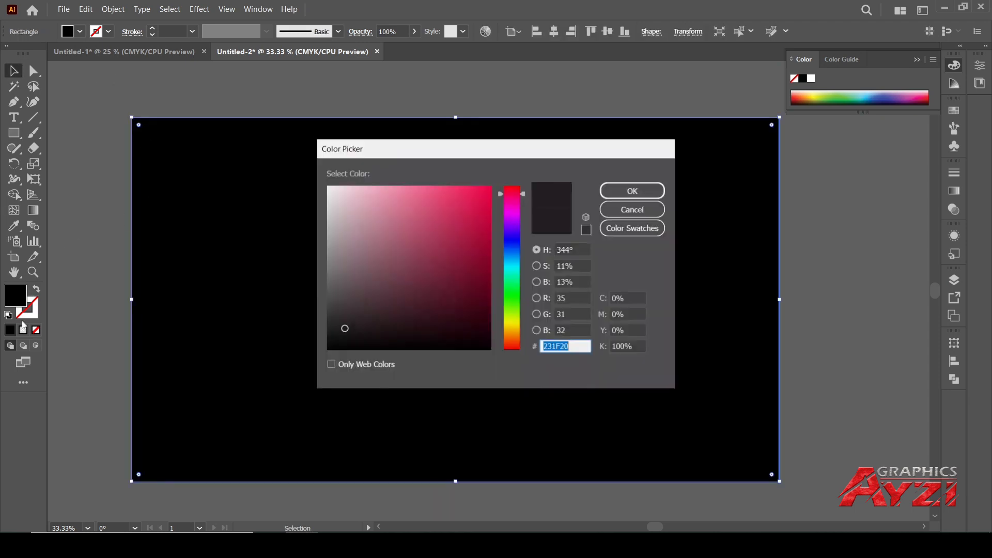
left_click_drag(347, 325, 327, 350)
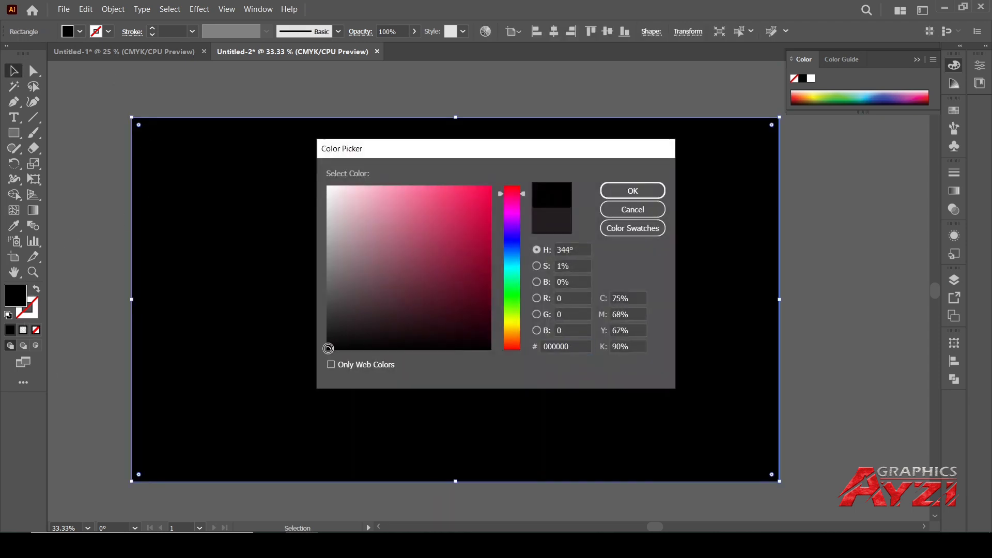
left_click(633, 191)
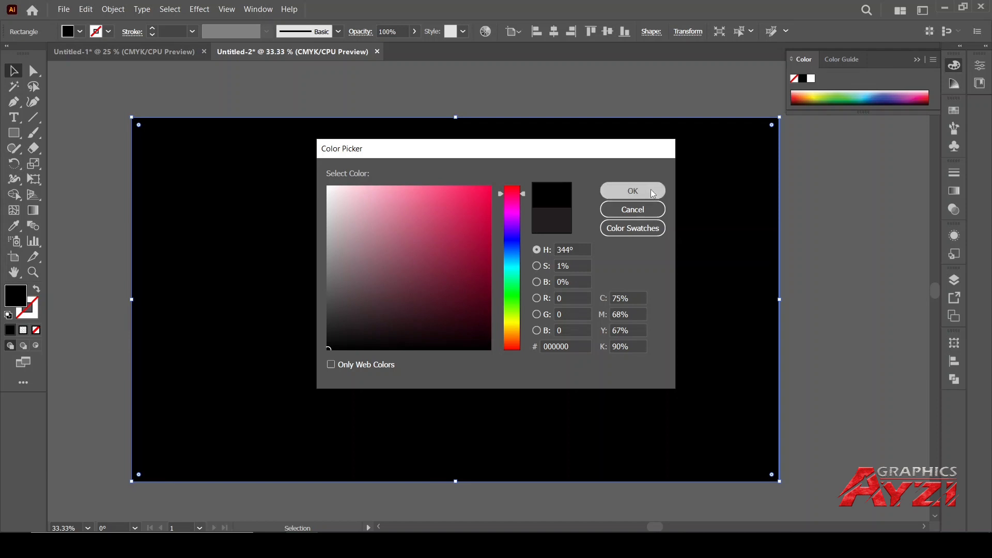
left_click(193, 93)
left_click(217, 153)
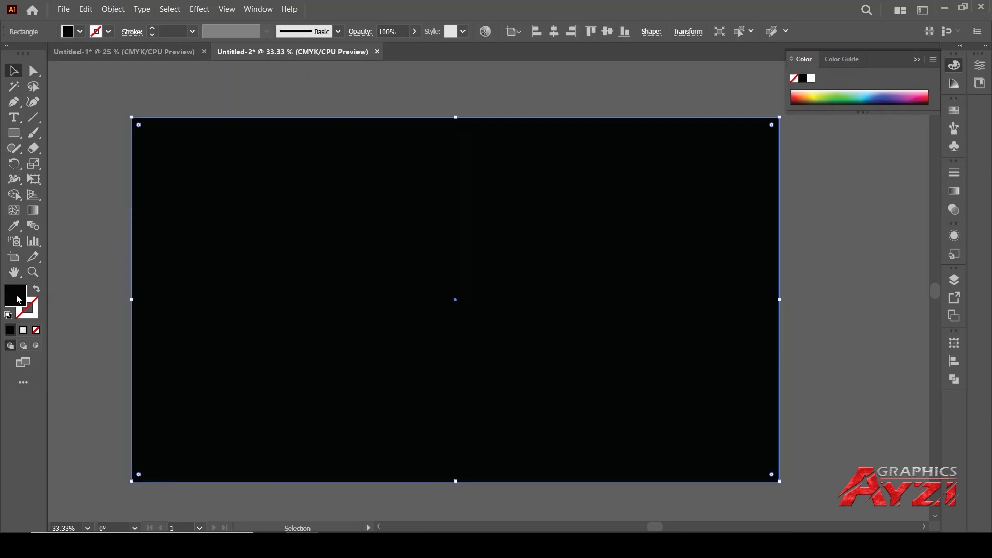
double_click(18, 297)
left_click(338, 343)
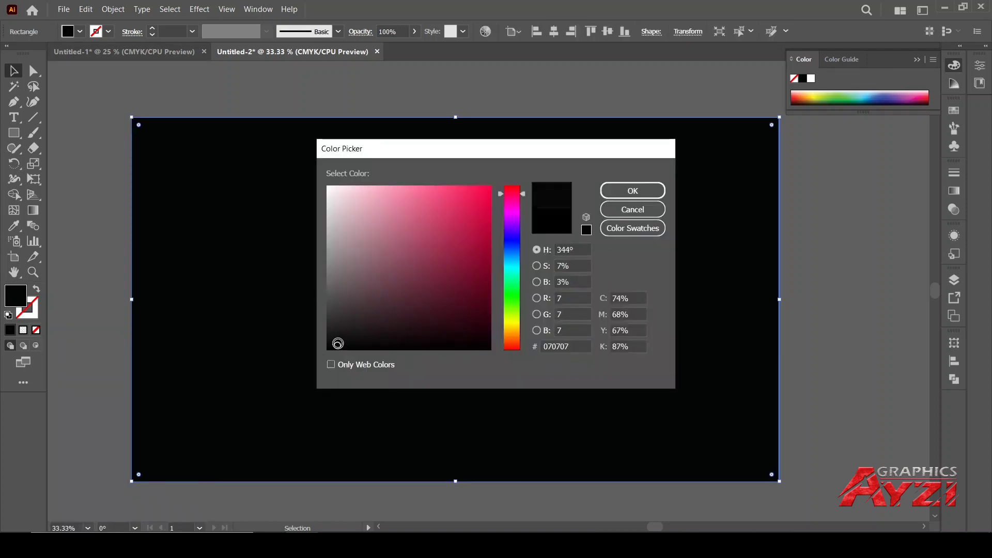
left_click(640, 187)
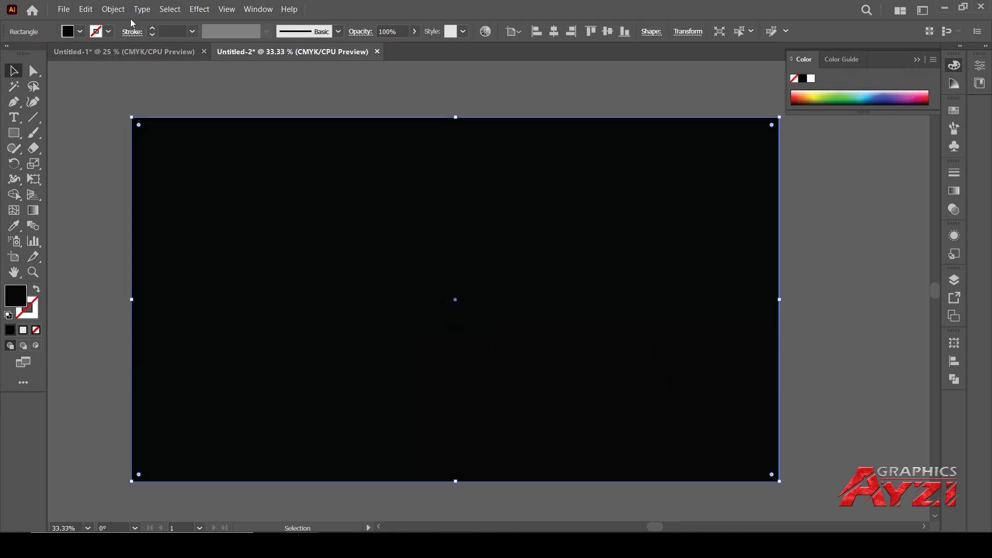
- Lock the background rectangle with Object > Lock > Selection
left_click(113, 9)
left_click(302, 101)
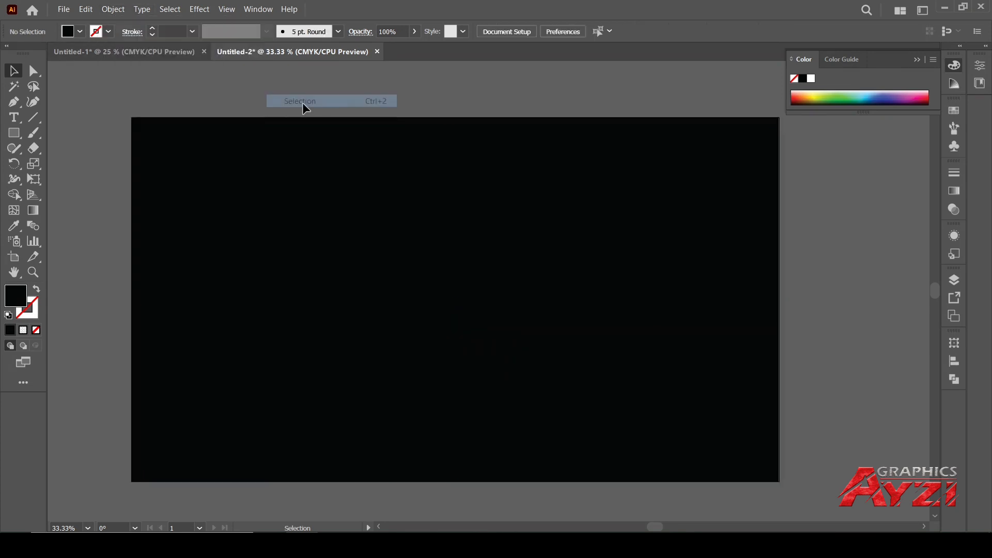
mouse_move(339, 185)
left_mouse_down()
mouse_move(530, 209)
mouse_move(561, 297)
left_mouse_up()
- Draw a tall white rectangle on the artboard's left side, nudged slightly up-left
left_click(14, 133)
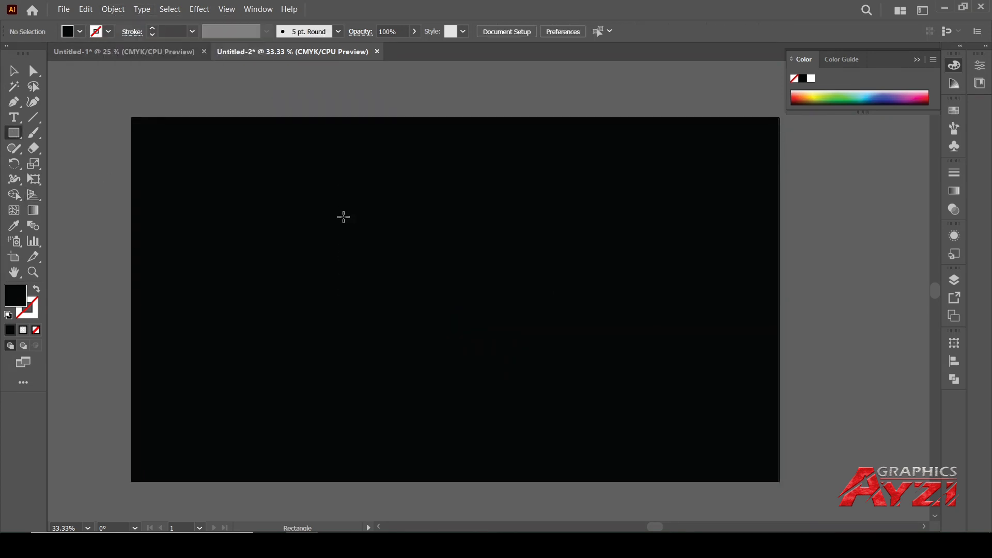
mouse_move(231, 194)
left_mouse_down()
mouse_move(377, 412)
mouse_move(370, 426)
left_mouse_up()
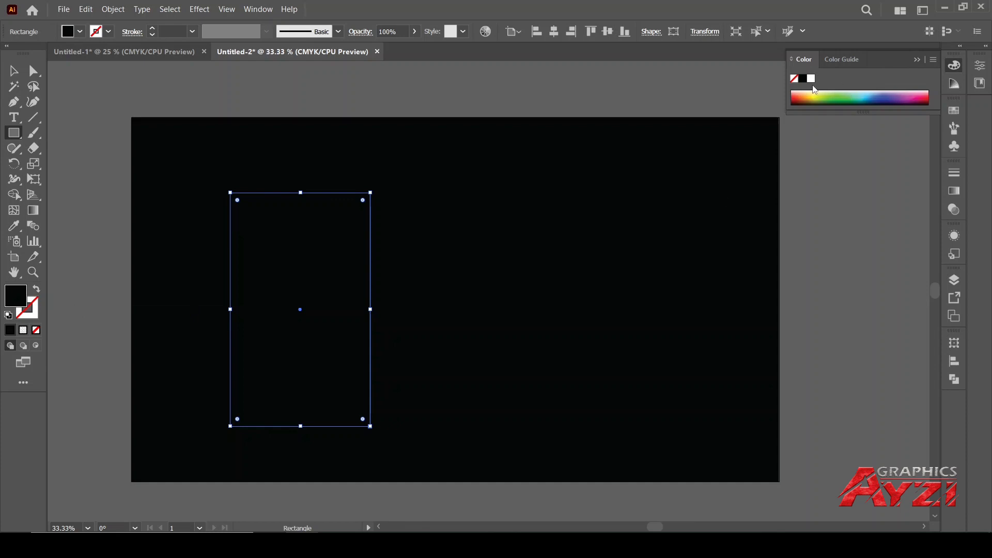
left_click(811, 79)
left_click(14, 71)
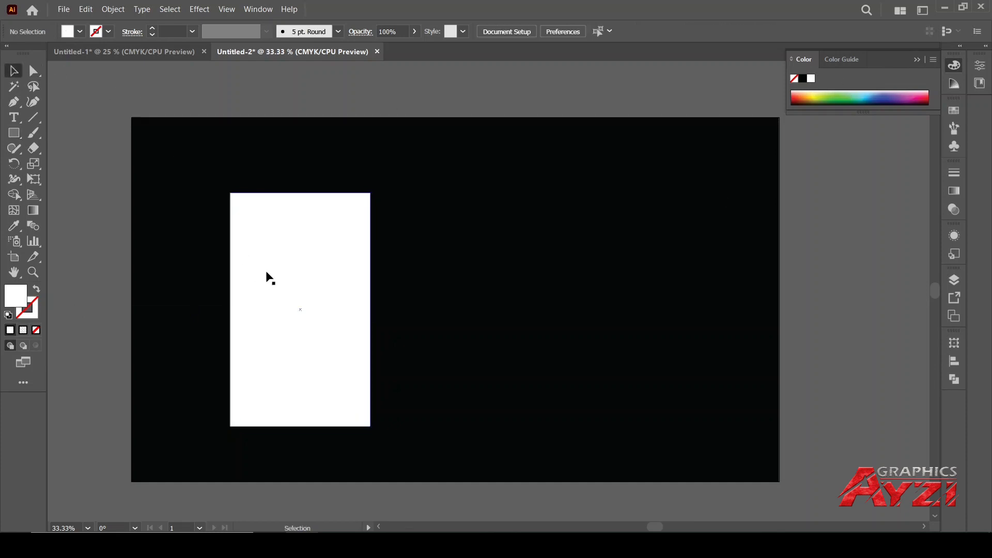
left_click_drag(325, 281, 314, 267)
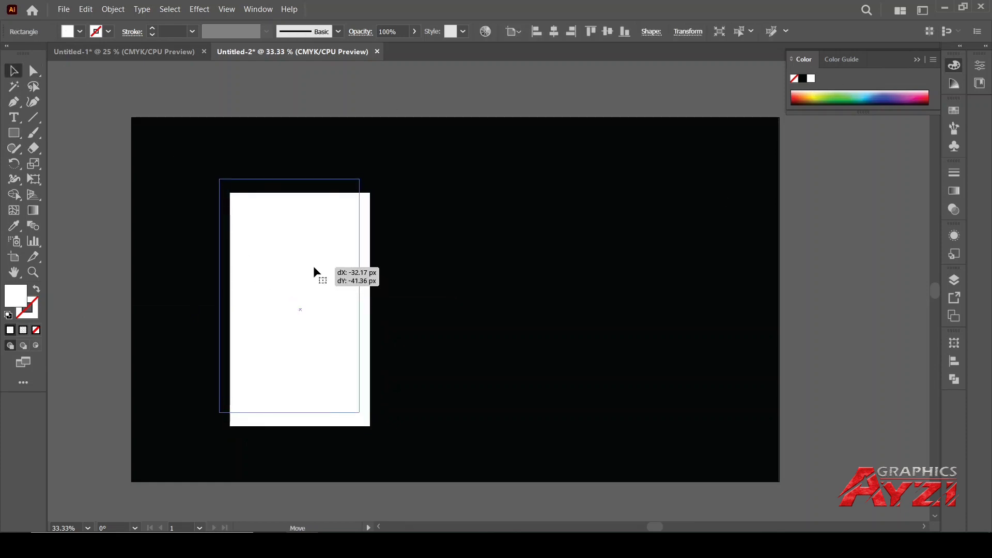
- Fill the rectangle with a linear gradient, adjusting the midpoint and the right stop's opacity to 30%
left_click(23, 331)
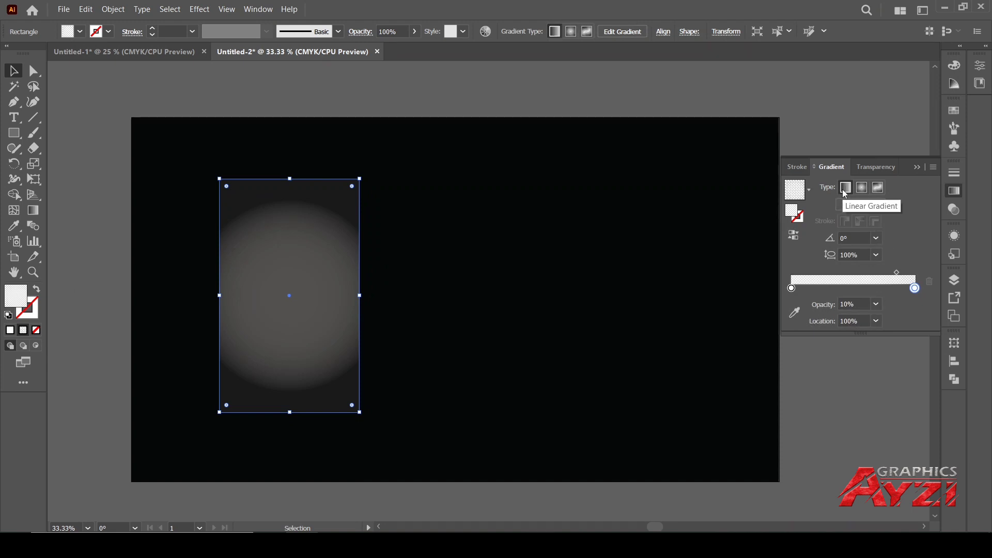
left_click(845, 189)
double_click(792, 289)
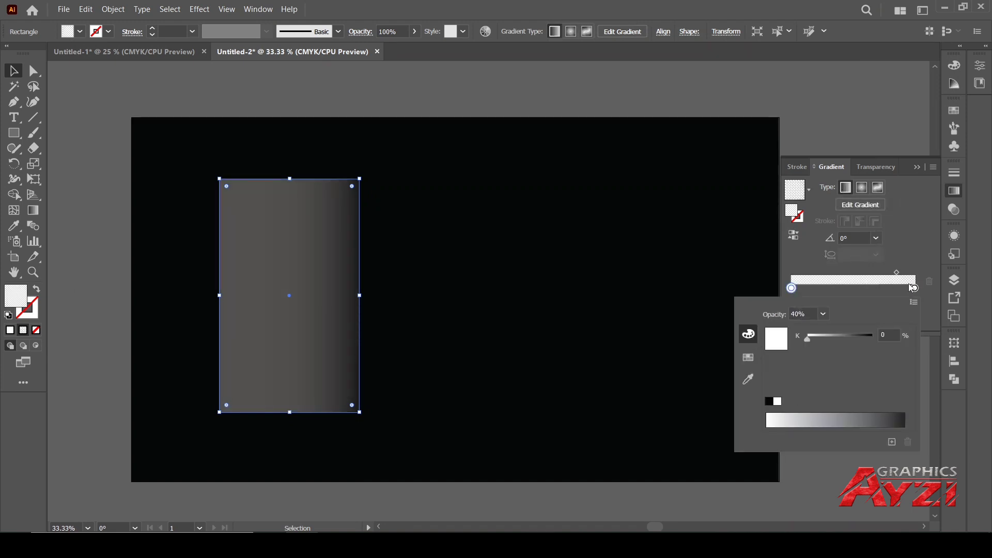
left_click(897, 274)
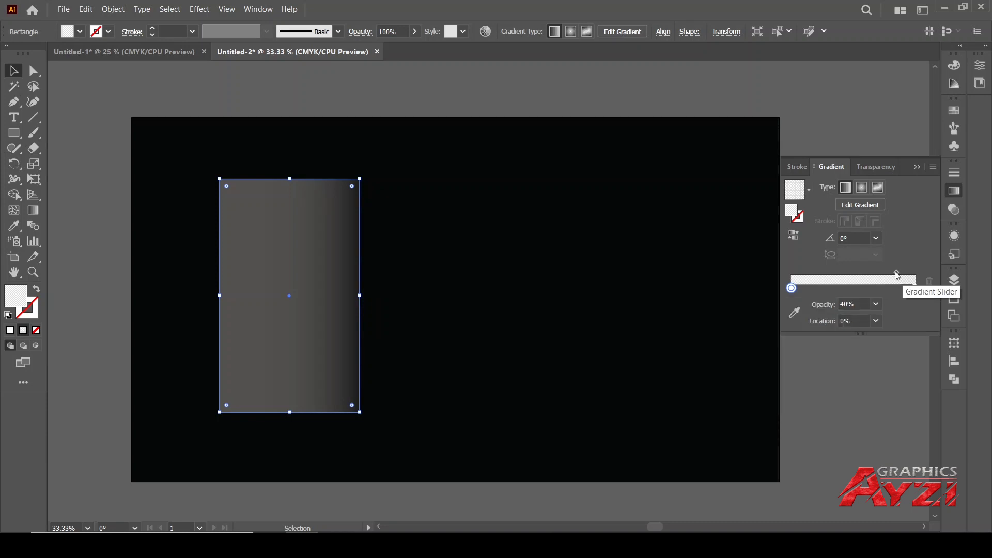
left_click(877, 321)
left_click(892, 401)
left_click(915, 289)
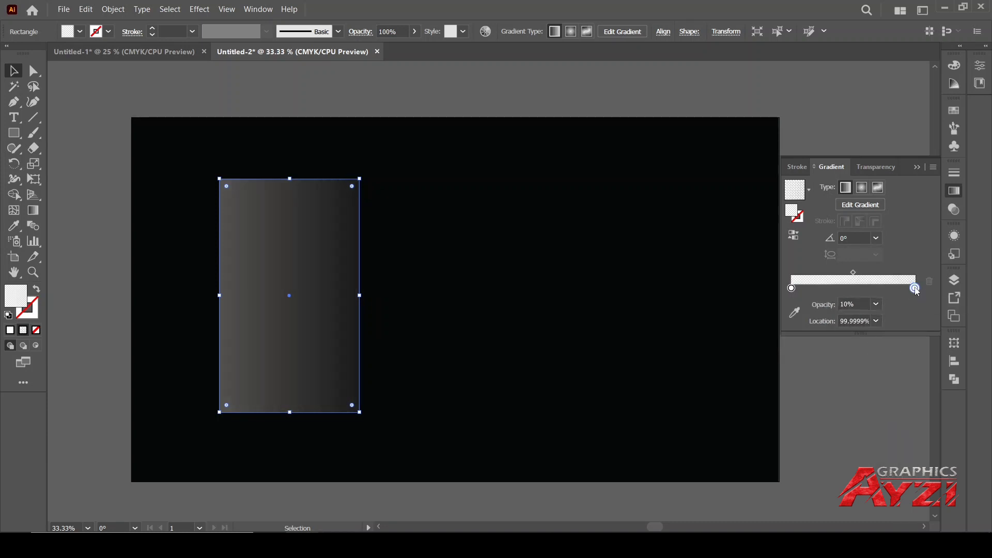
left_click(877, 304)
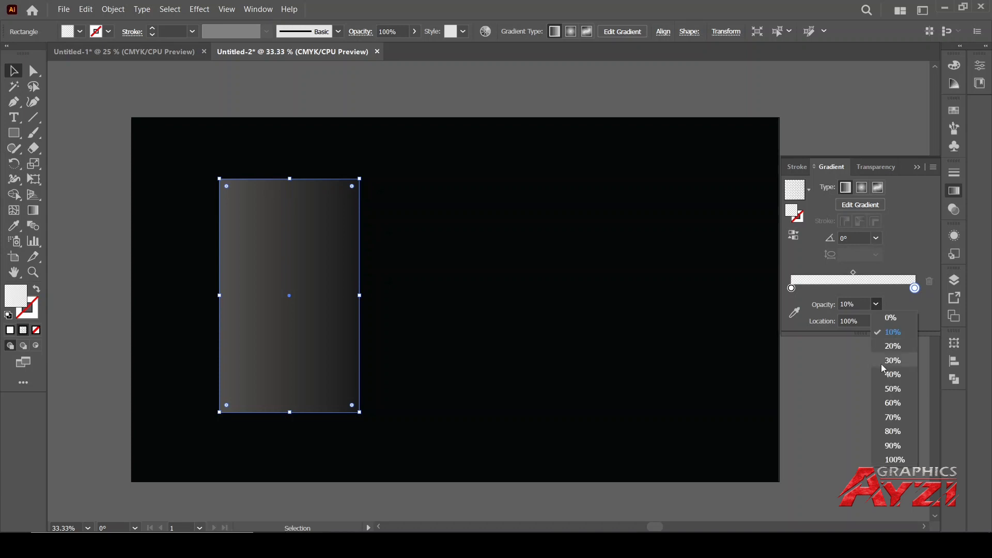
left_click(887, 362)
- Make the left gradient stop 0% opacity and set the gradient angle to 120°
key("ctrl+shift+a")
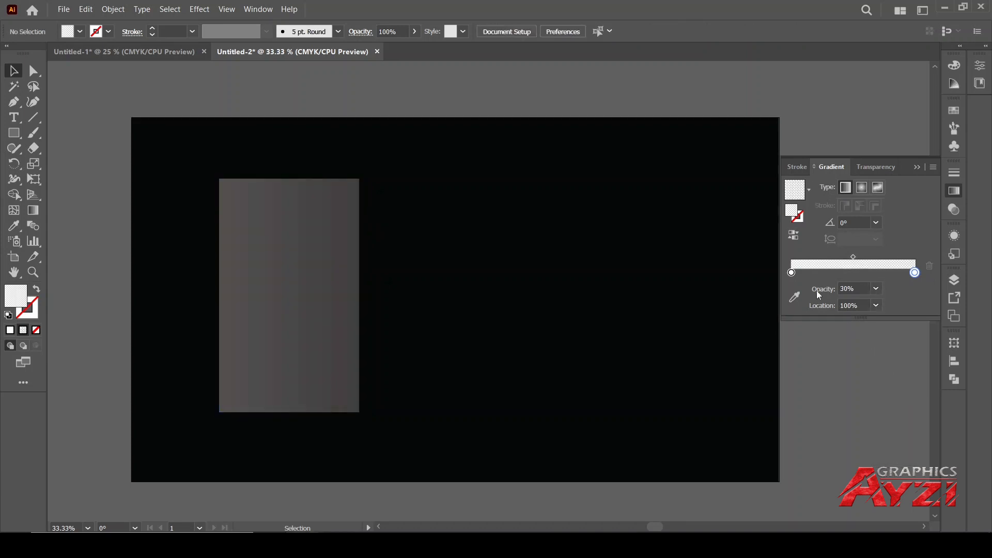
left_click(791, 272)
left_click(876, 290)
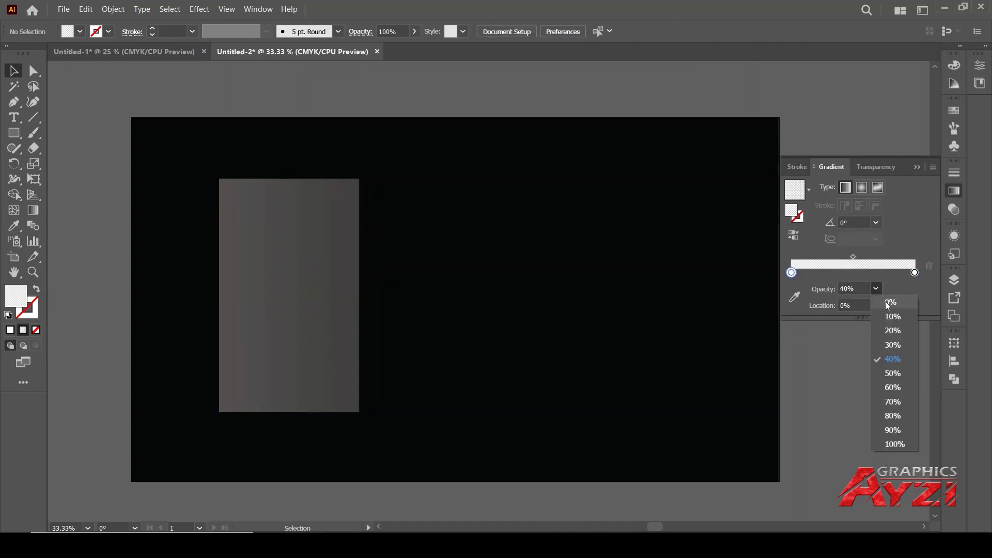
left_click(888, 306)
left_click(829, 223)
type("120")
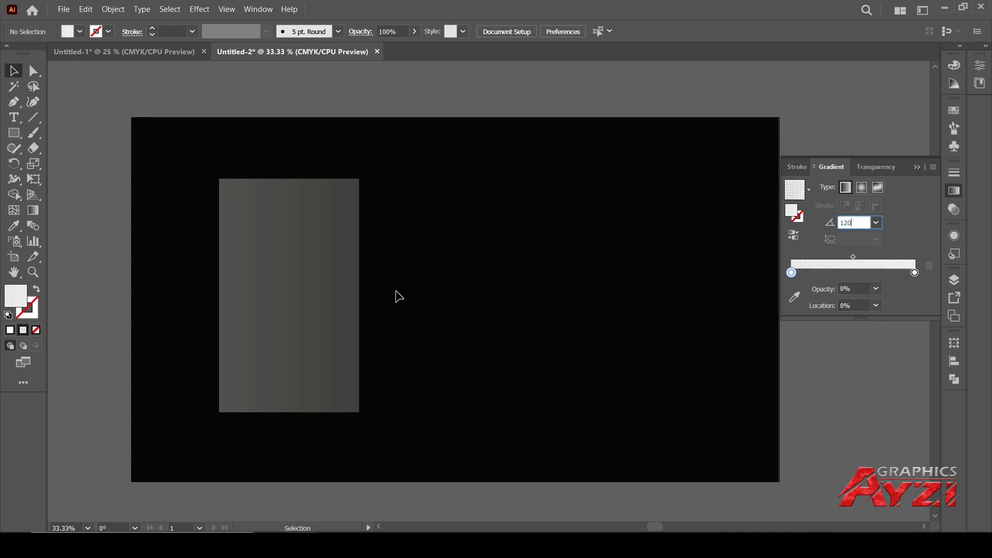
left_click(356, 298)
left_click(877, 306)
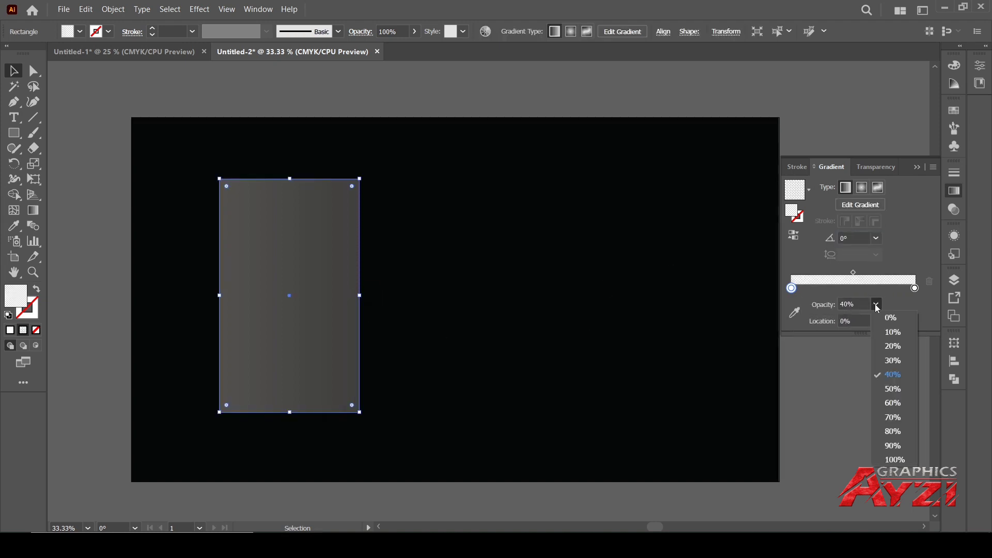
left_click(915, 289)
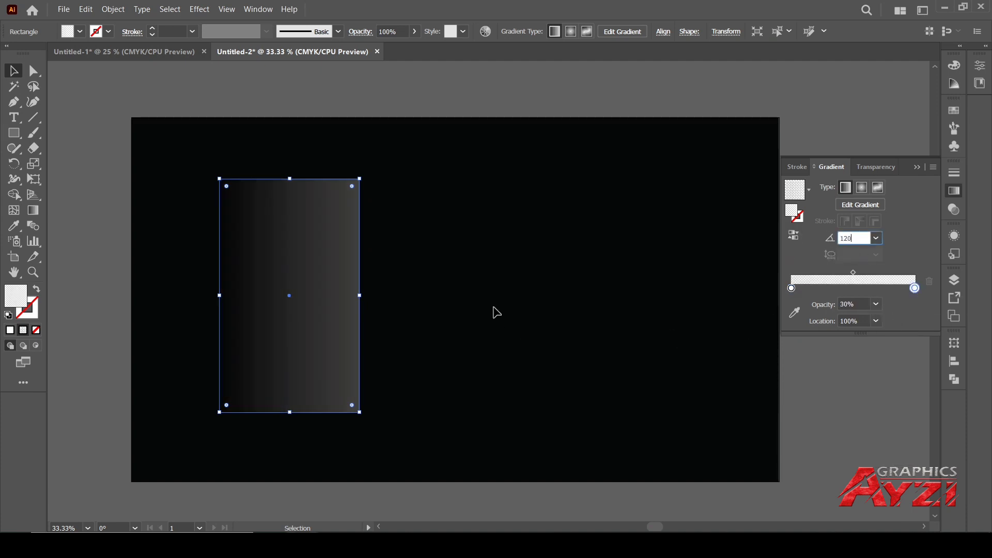
left_click(493, 289)
- Give the gradient rectangle a black outline
left_click(326, 270)
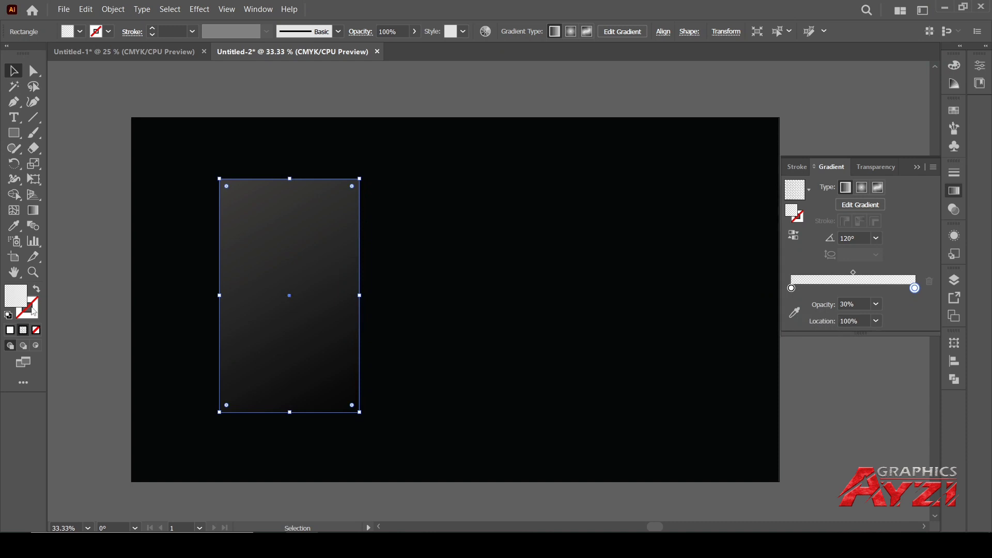
key("F6")
left_click(153, 32)
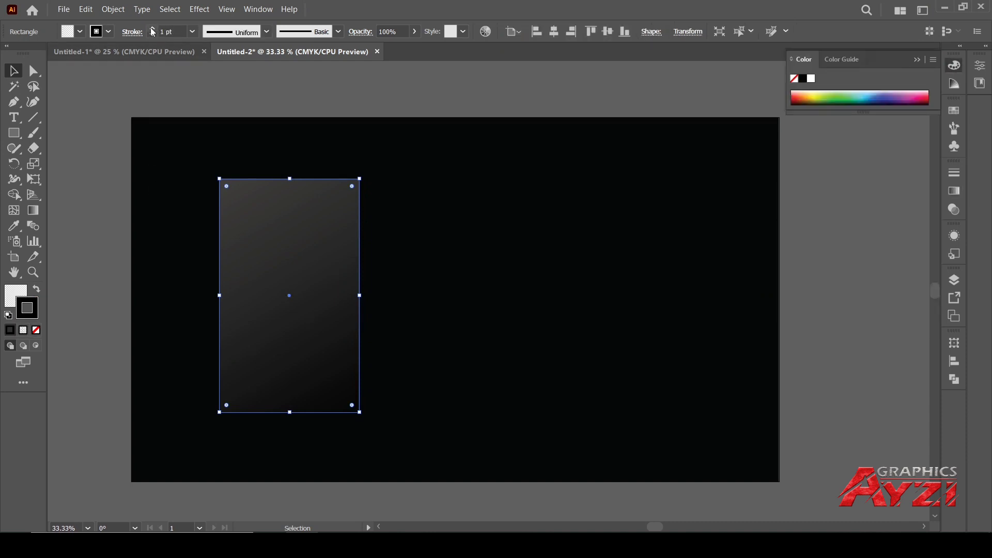
- Make the card's outline 6 pt and white
left_click(152, 29)
left_click(152, 29)
key("ctrl+shift+a")
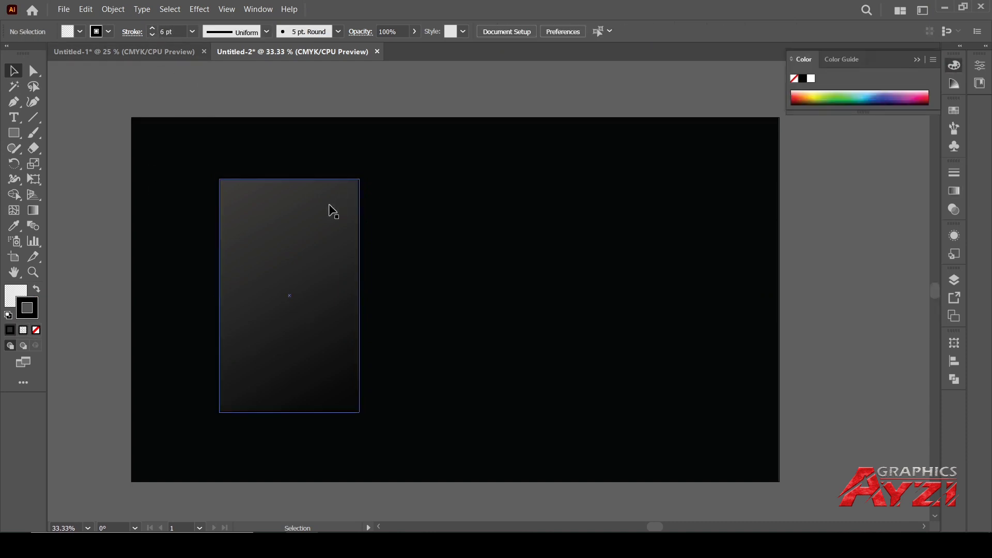
left_click(332, 211)
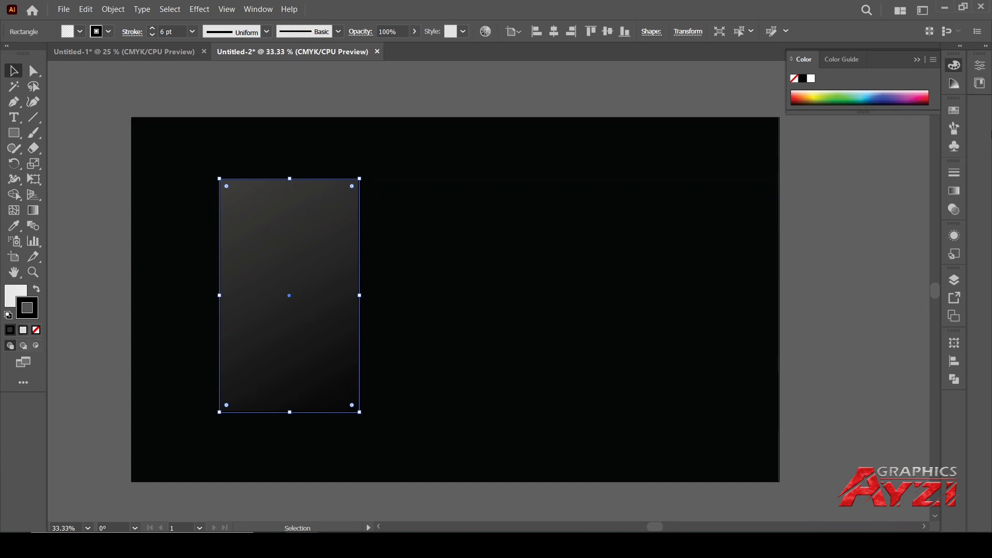
left_click(813, 79)
left_click(394, 177)
left_click(349, 186)
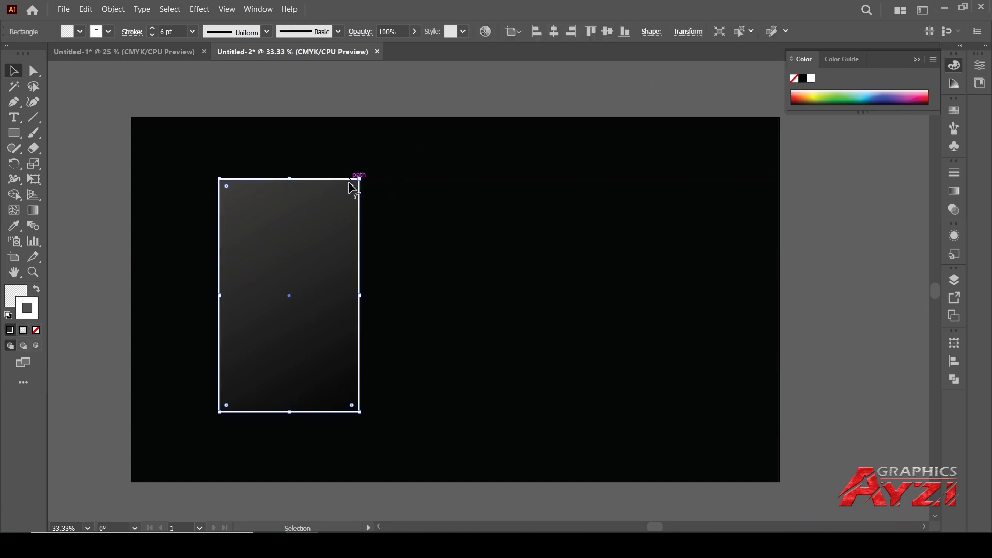
- Apply a gradient to the outline with the left stop at 10% opacity and angle -120°
left_click(24, 330)
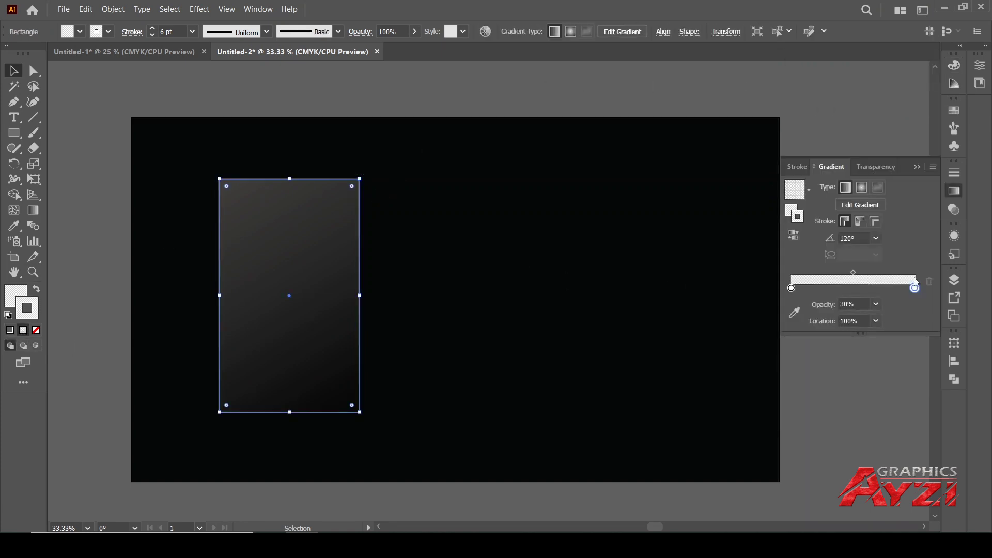
left_click(793, 289)
left_click(876, 304)
left_click(888, 329)
left_click(843, 238)
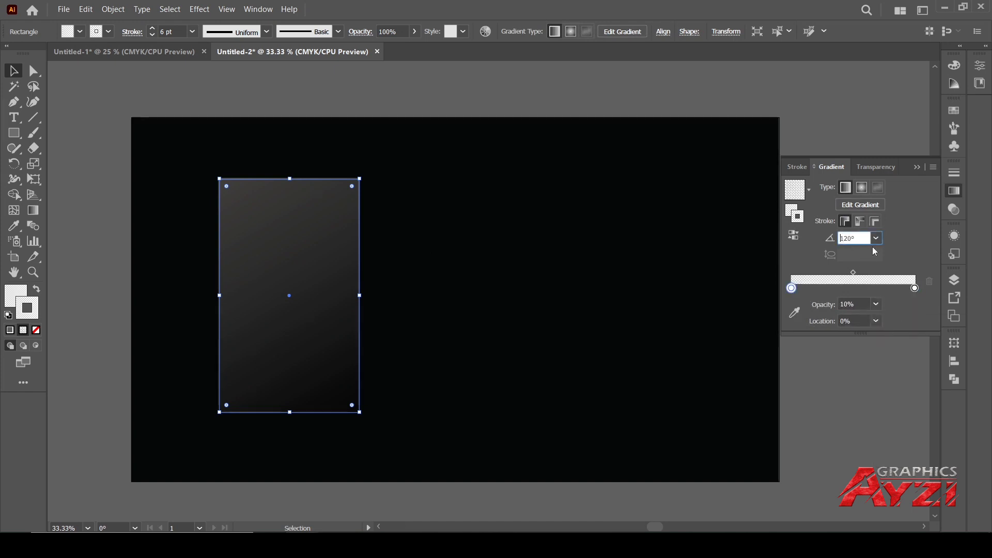
type("-")
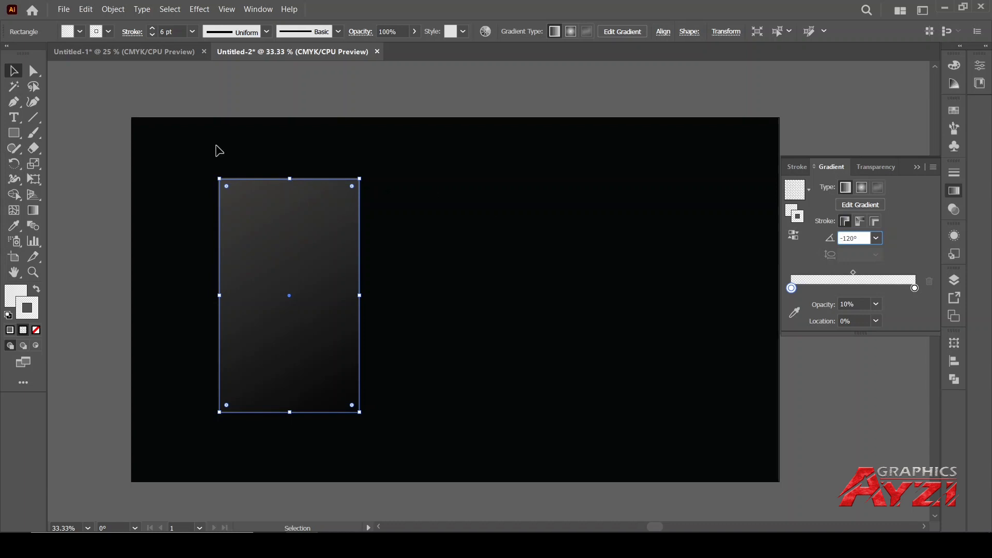
left_click(397, 155)
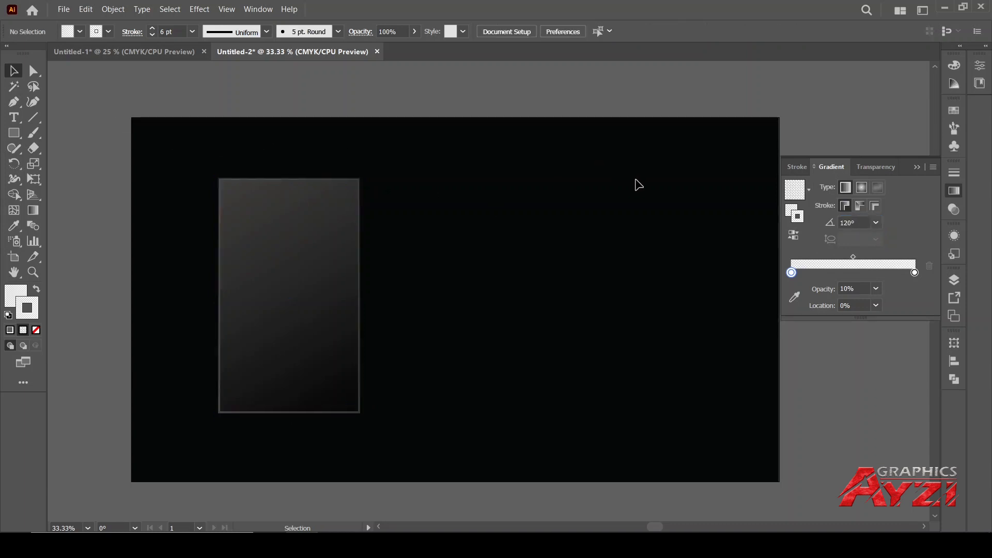
- Nudge the card slightly up and left
left_click_drag(324, 314, 321, 312)
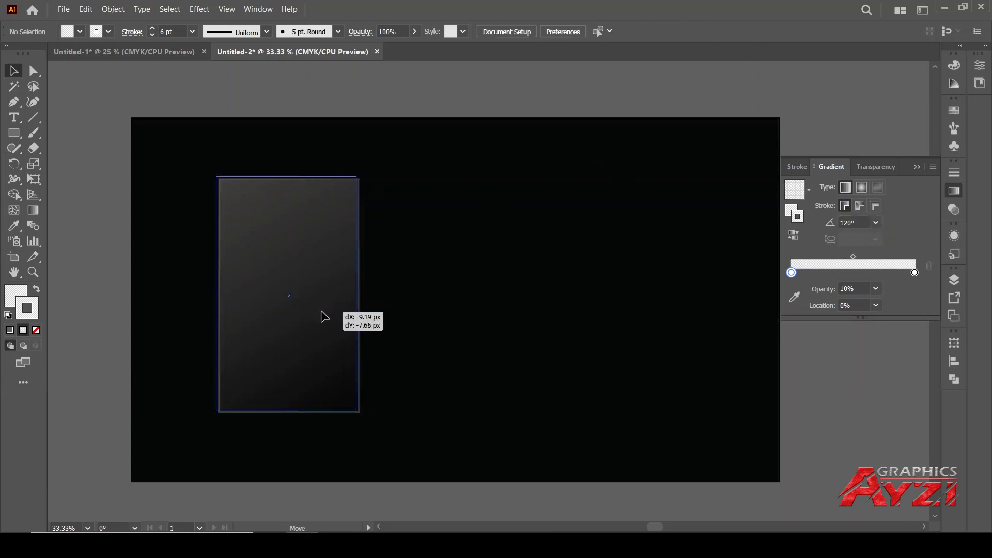
left_click(122, 193)
mouse_move(14, 133)
left_mouse_down()
mouse_move(70, 149)
mouse_move(52, 164)
left_mouse_up()
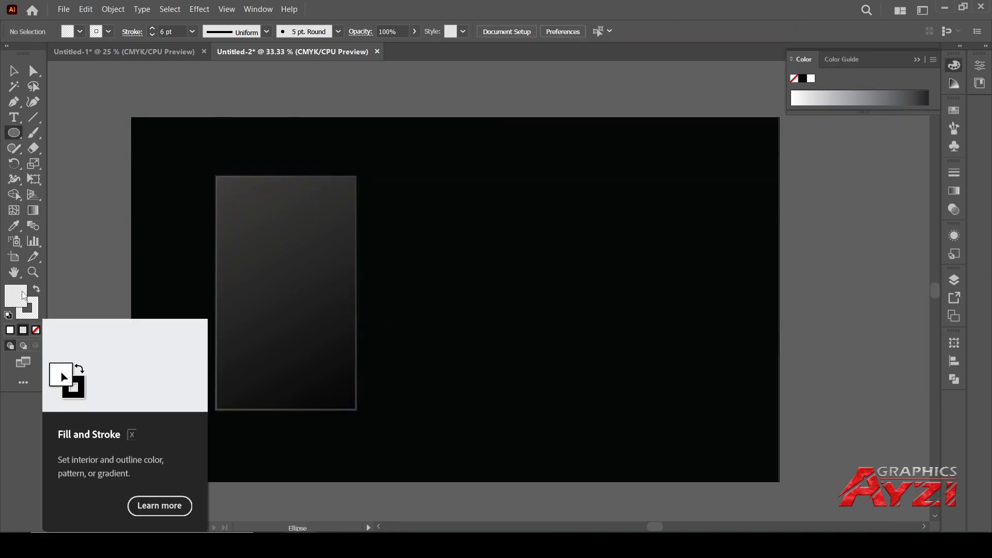
- Draw a large circle to the right of the card and fill it with a green swatch
left_click_drag(472, 248, 561, 327)
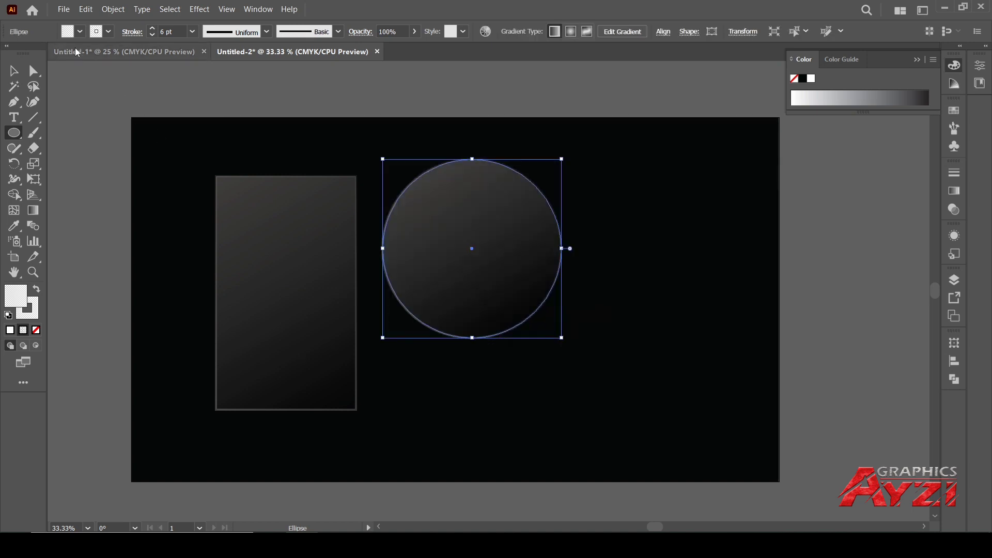
left_click(8, 71)
left_click(954, 111)
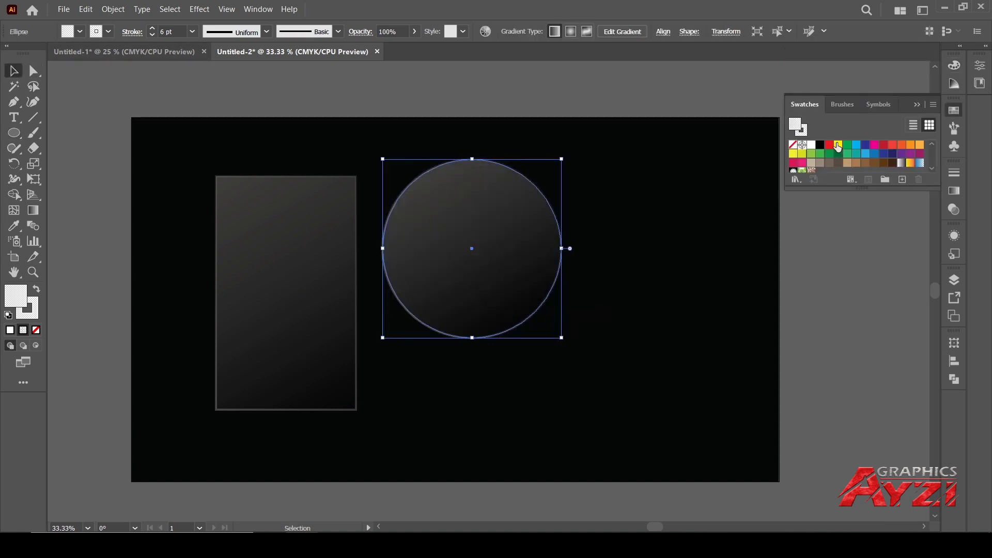
left_click(830, 155)
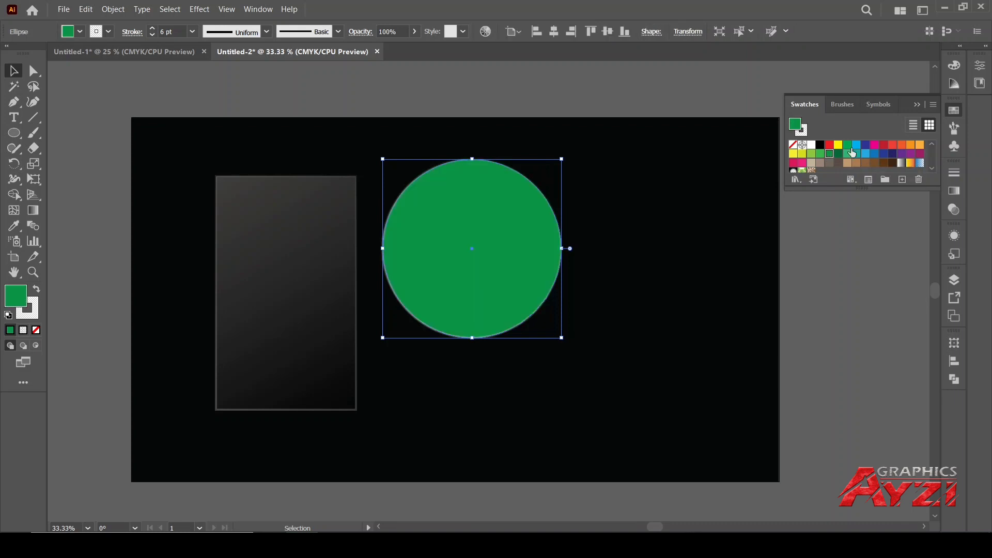
left_click(188, 99)
- Move the green circle onto the card and vertically centre it, using the card as key object
mouse_move(504, 264)
left_mouse_down()
mouse_move(321, 301)
mouse_move(316, 288)
left_mouse_up()
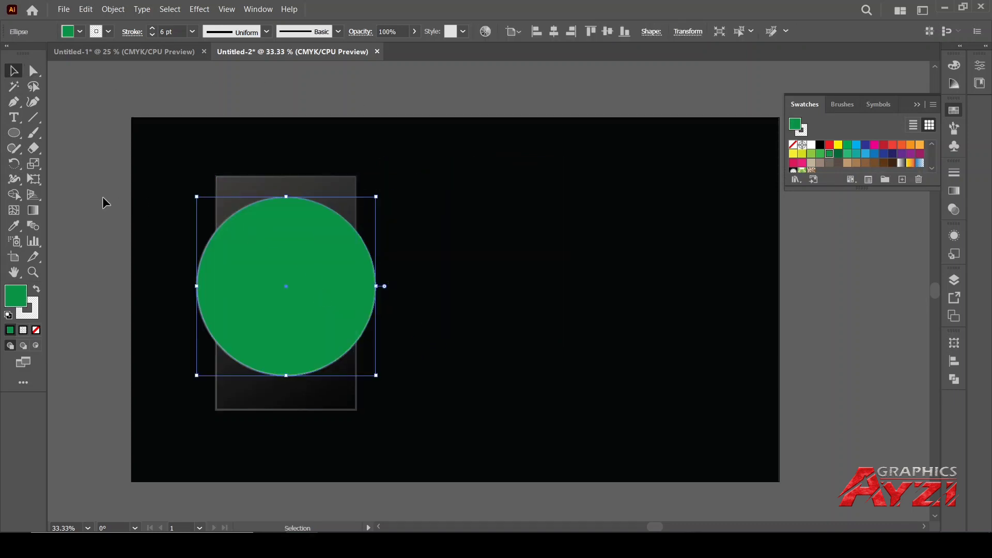
left_click_drag(102, 190, 313, 309)
left_click(355, 212)
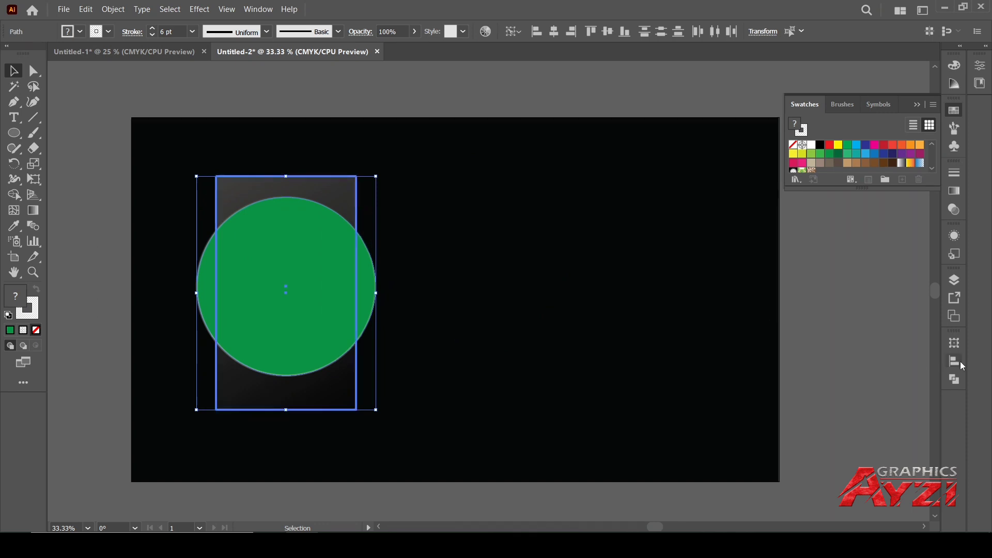
left_click(961, 365)
left_click(909, 372)
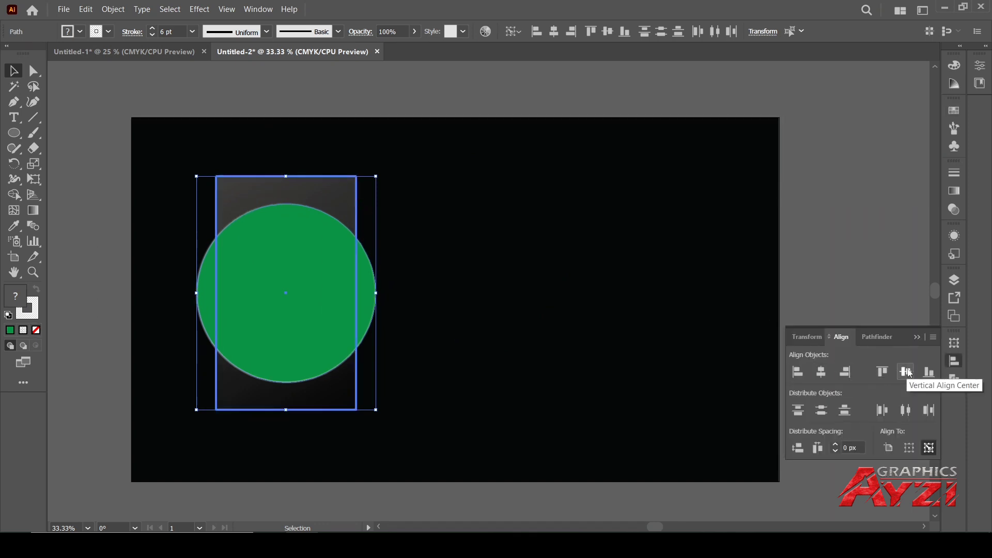
left_click(862, 262)
- Bring the card in front of the green circle
left_click(345, 197)
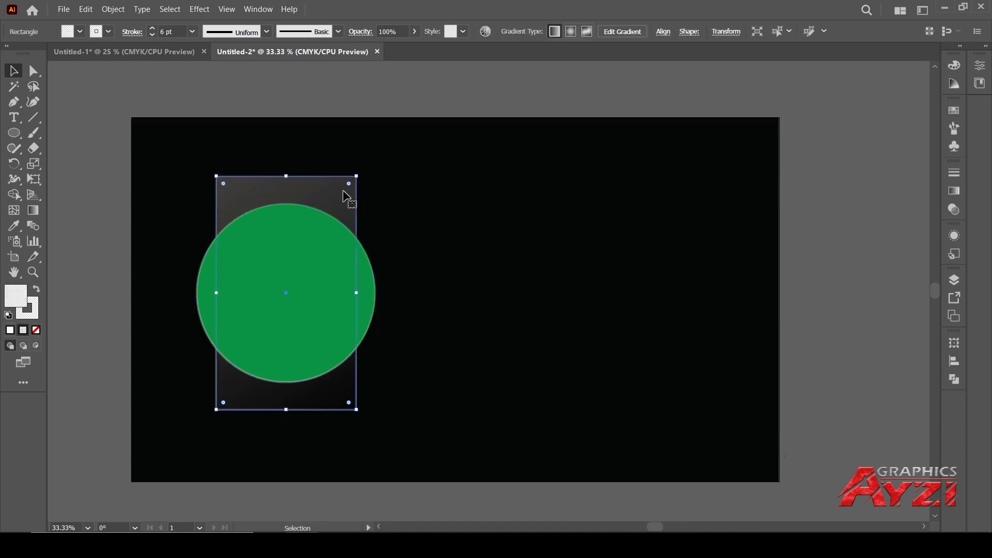
right_click(346, 196)
mouse_move(376, 464)
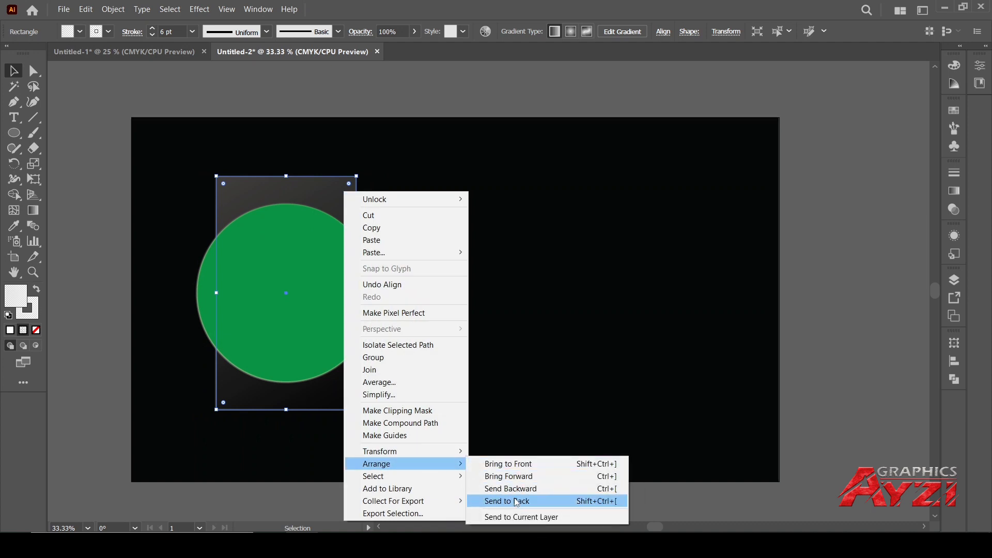
left_click(517, 464)
left_click(181, 200)
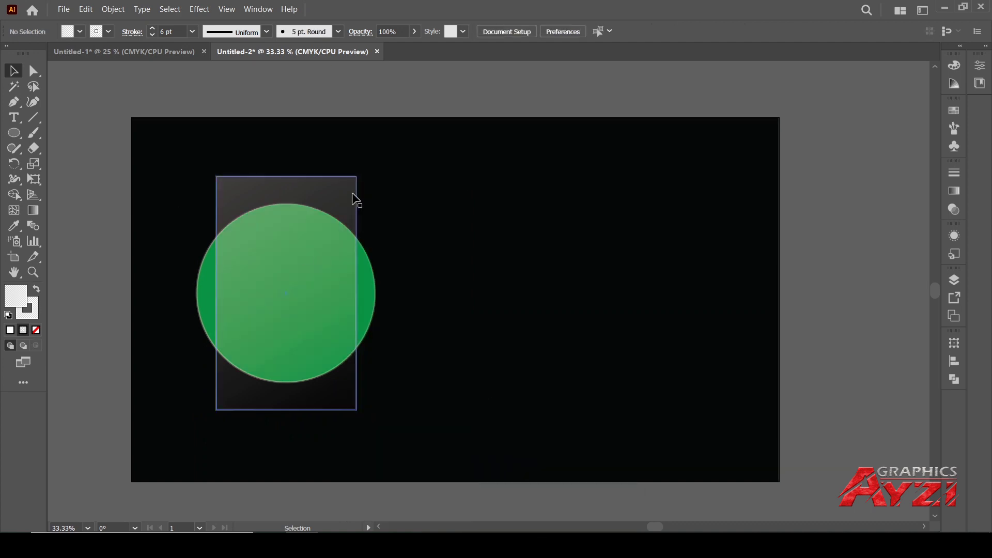
- Round the card's corners to 32.17 px with the corner widget
left_click(353, 196)
left_click_drag(347, 184, 346, 188)
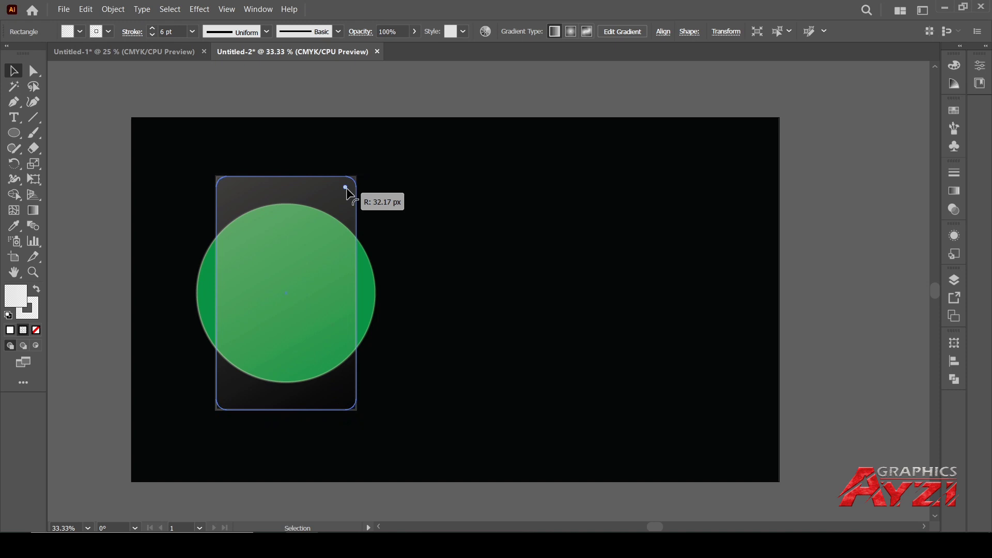
left_click(824, 185)
scroll(350, 237, "down", 1)
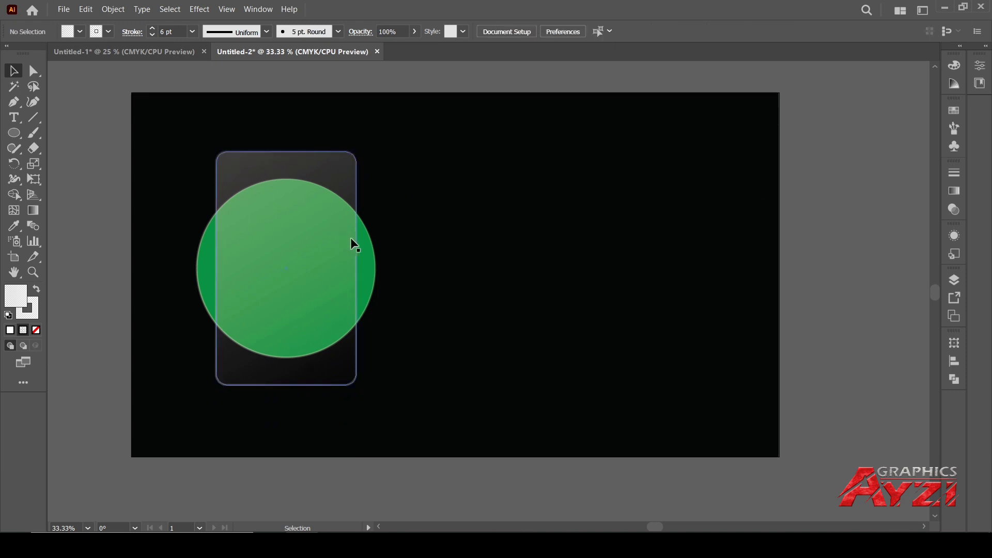
scroll(351, 239, "up", 2)
scroll(388, 242, "right", 1)
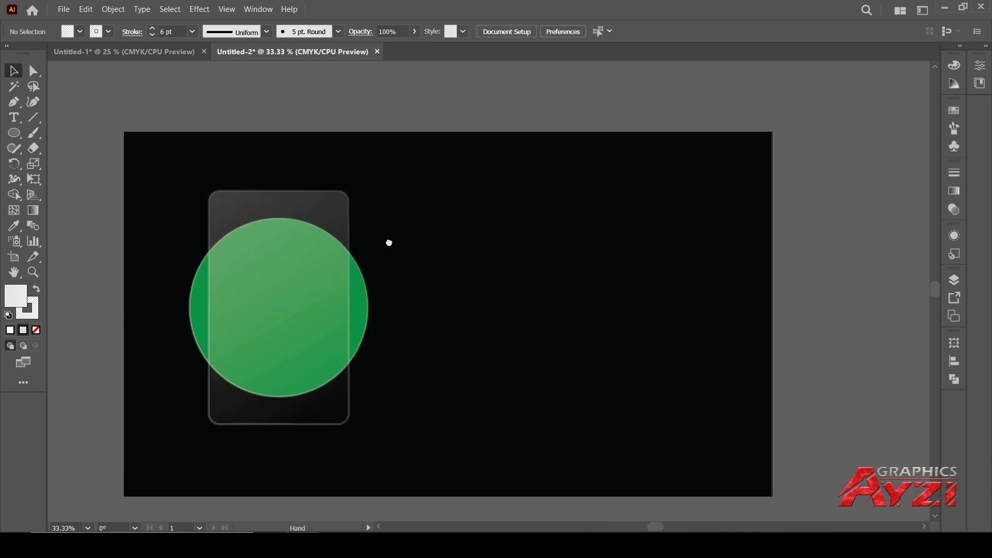
left_click(355, 306)
- Copy the green circle, paste it in back, and select it together with the card
left_click(91, 8)
left_click(106, 64)
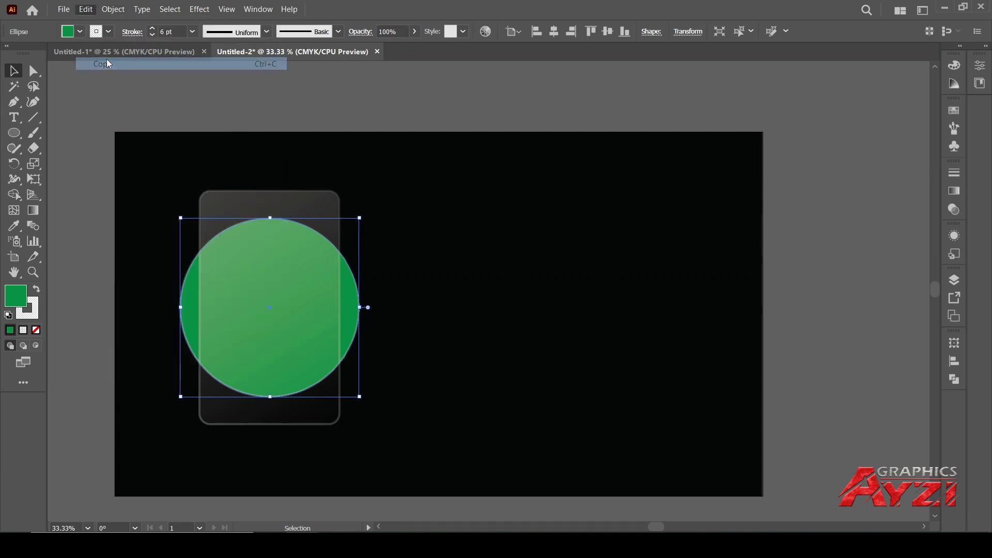
left_click(85, 9)
left_click(123, 107)
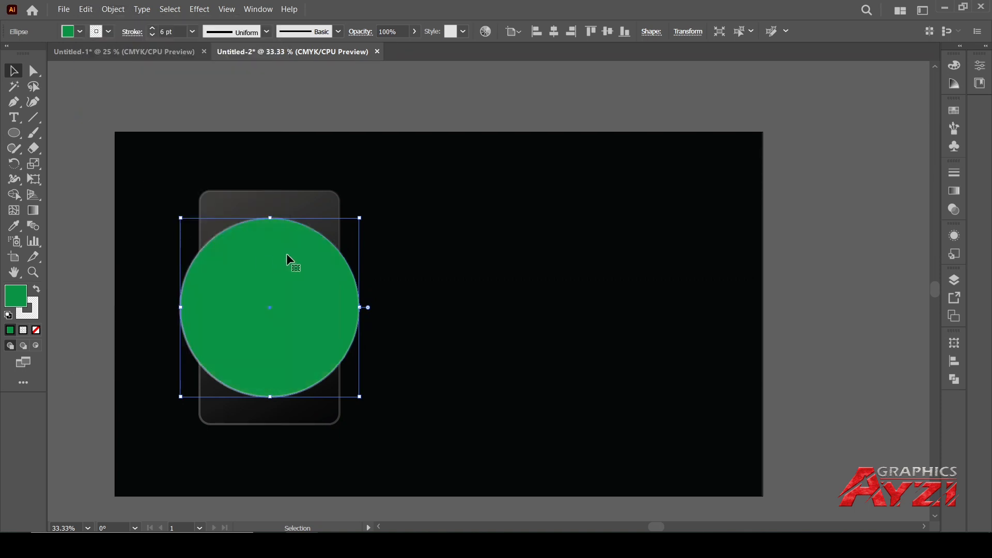
left_click(324, 211, "shift")
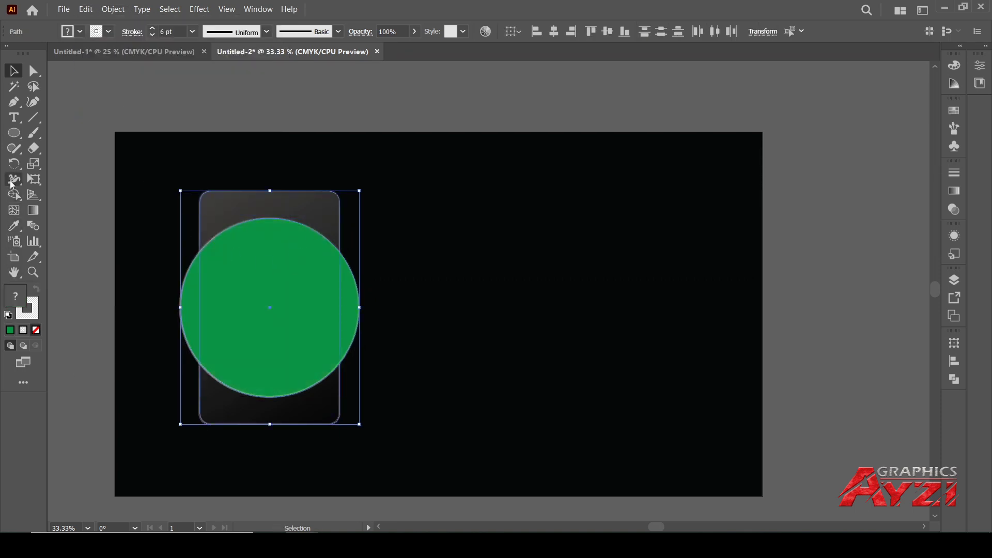
- Merge the circle's pieces into one solid shape with Shape Builder and move it right
left_click(14, 195)
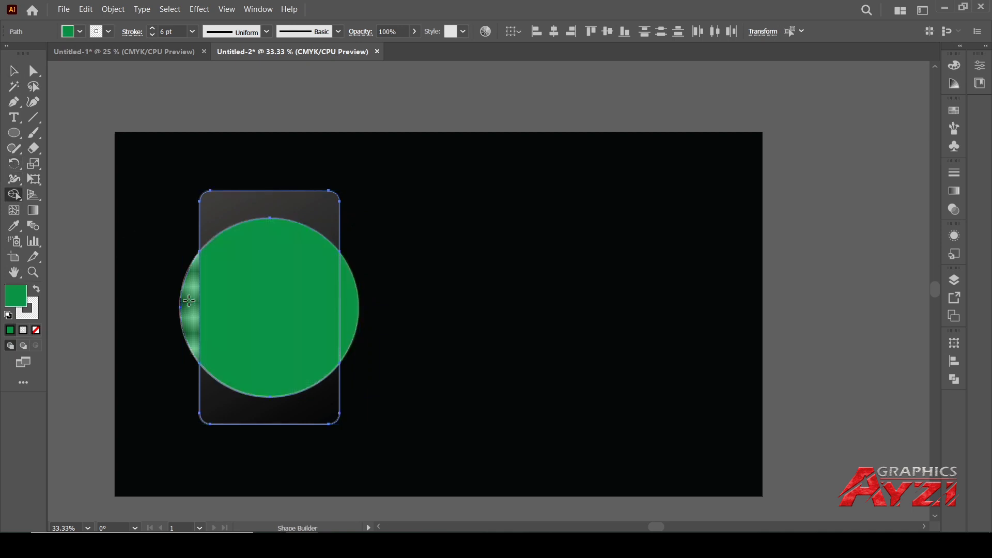
left_click_drag(353, 297, 189, 308)
left_click(6, 72)
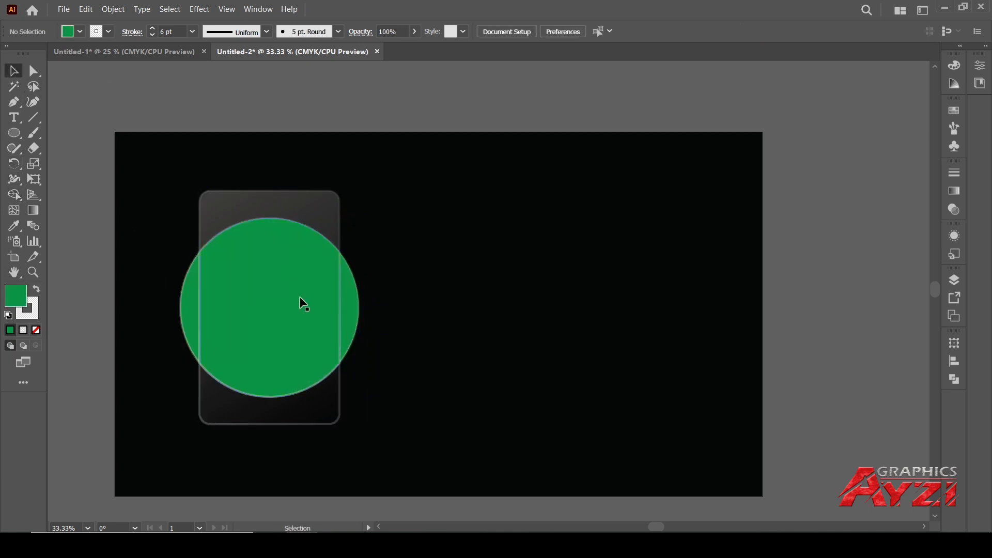
left_click_drag(299, 296, 474, 302)
left_click(201, 7)
mouse_move(210, 258)
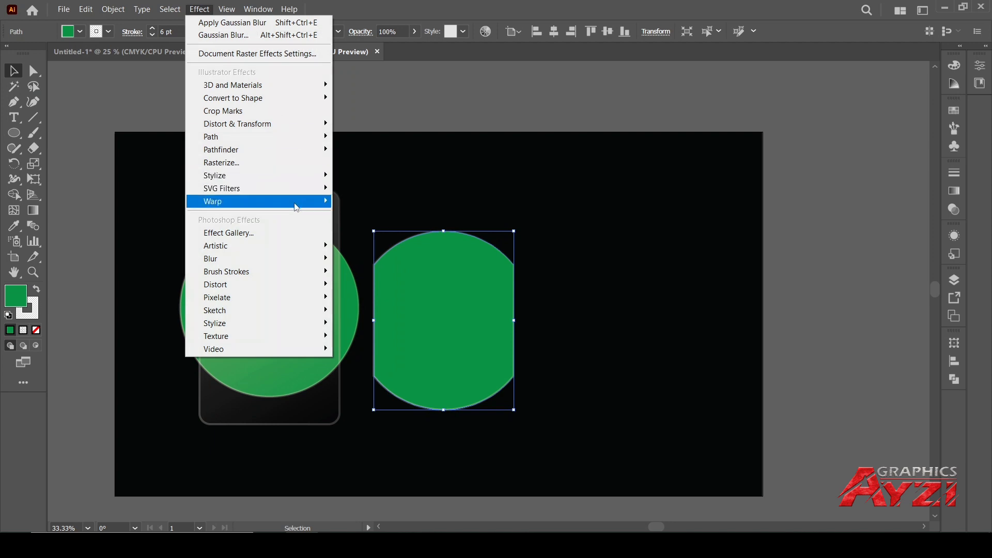
- Apply a Gaussian Blur to the right green circle and centre it on the glass card
left_click(365, 264)
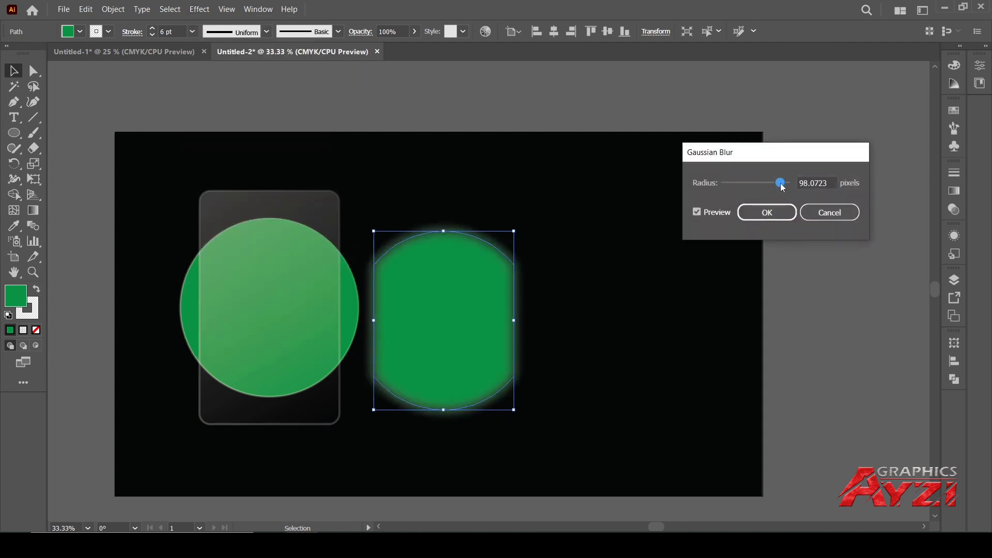
left_click(781, 214)
left_click(329, 218, "shift")
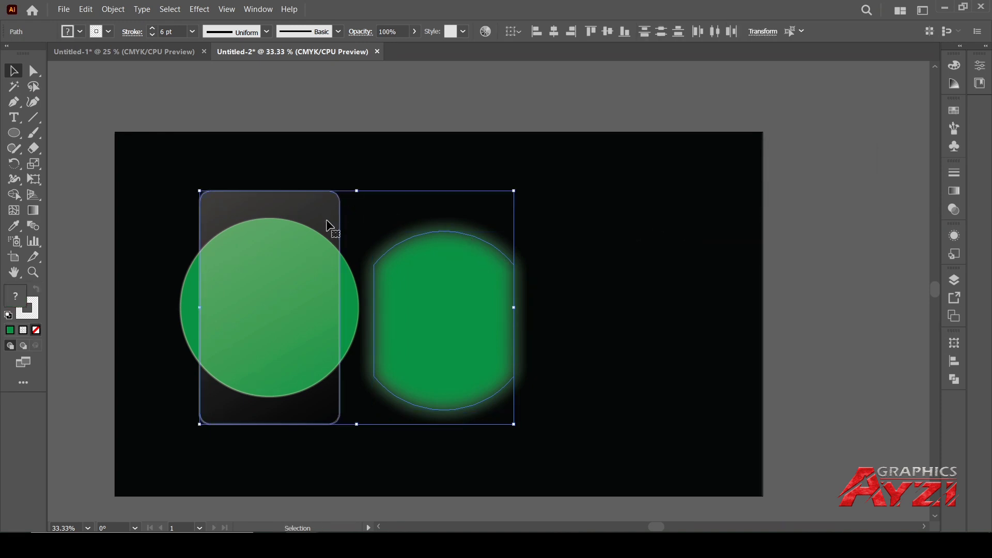
left_click(955, 362)
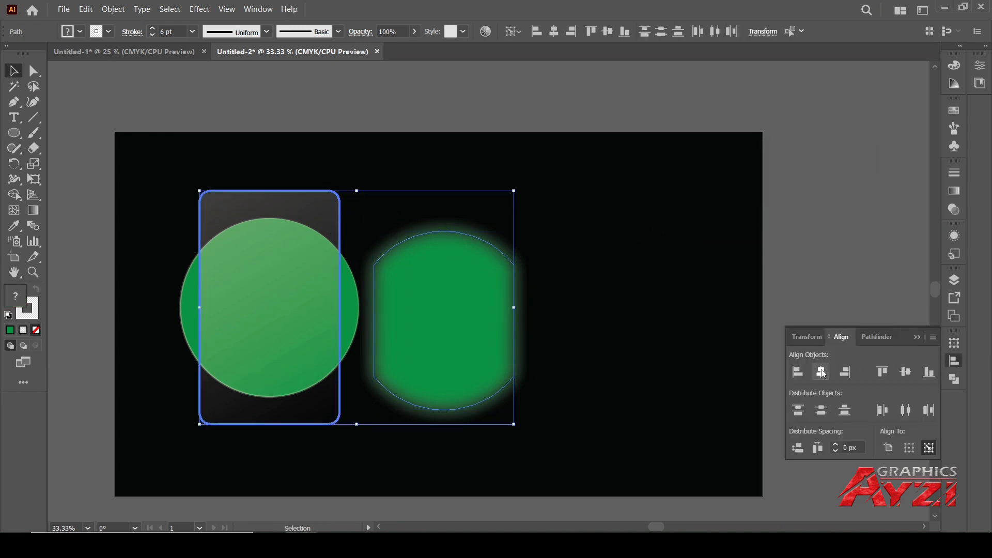
left_click(908, 374)
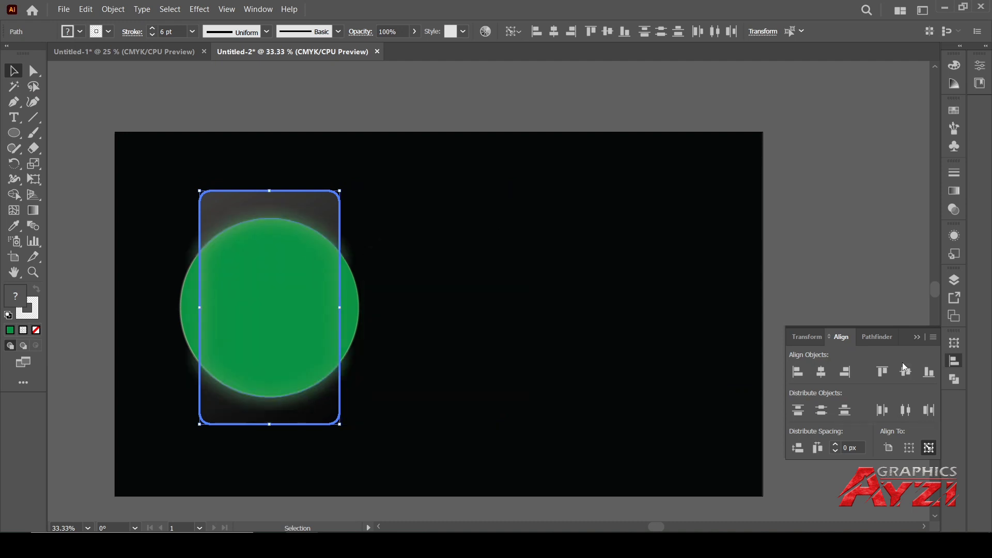
left_click(917, 337)
- Bring the glass card in front of the blurred circle
left_click(364, 212)
left_click(339, 212)
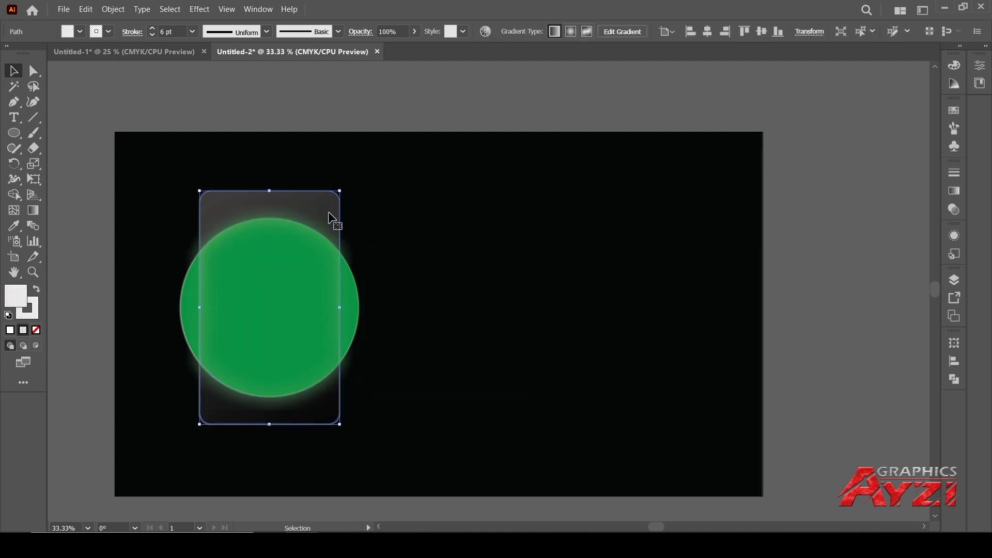
right_click(331, 220)
mouse_move(391, 475)
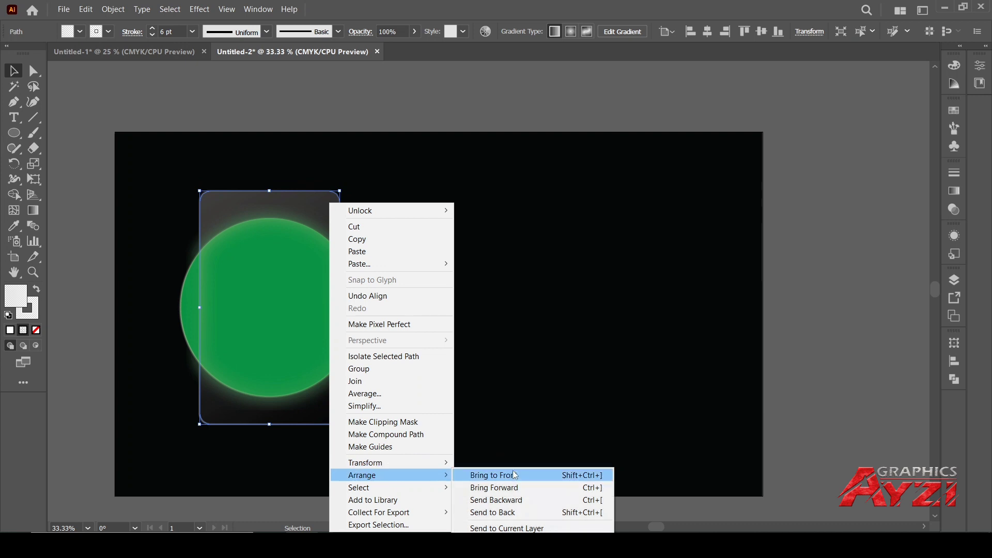
left_click(515, 480)
left_click(838, 298)
- Group the blurred circle and the glass card together
scroll(359, 268, "down", 1)
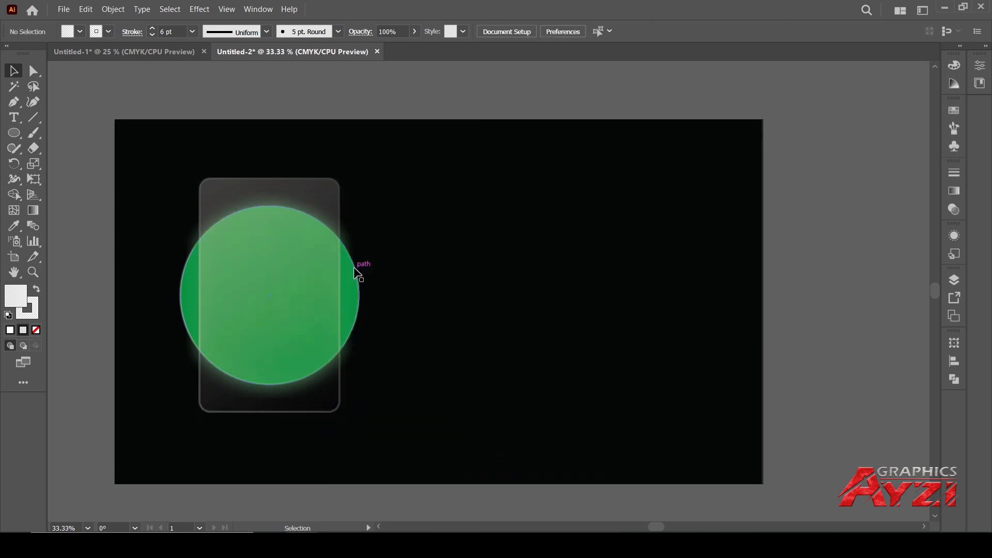
left_click_drag(97, 196, 337, 328)
right_click(333, 329)
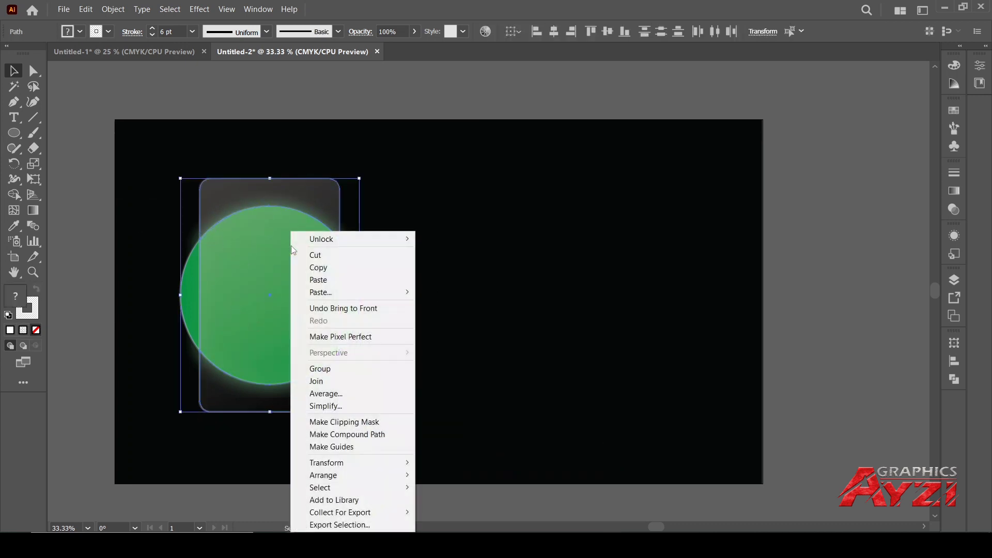
left_click(357, 368)
left_click(102, 240)
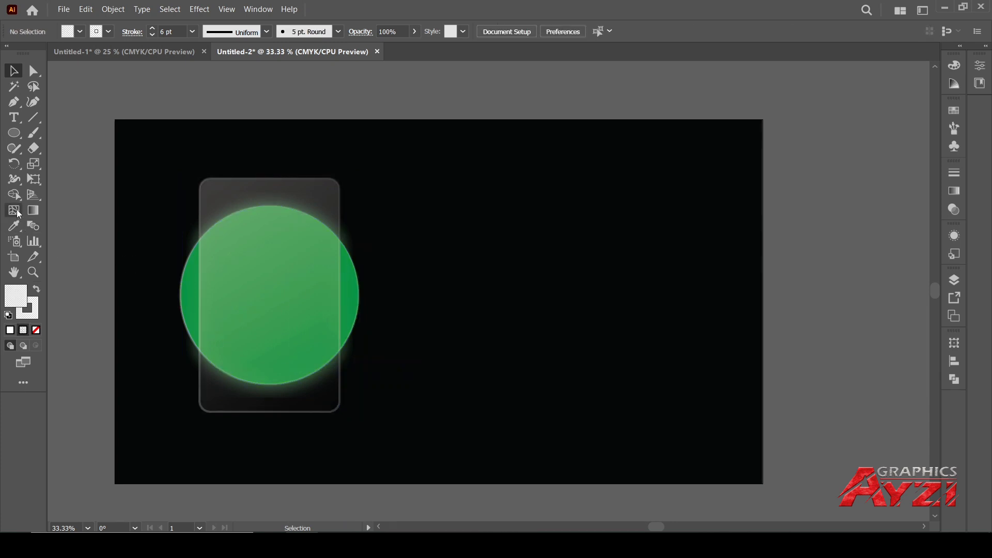
left_click(14, 133)
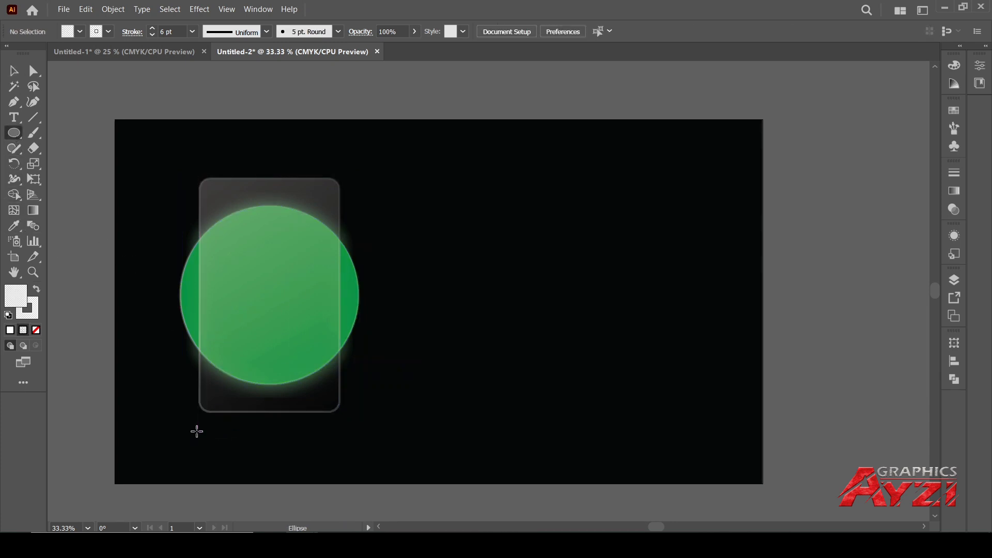
- Draw a thin wide ellipse centred under the card with no outline
left_click_drag(197, 431, 388, 442)
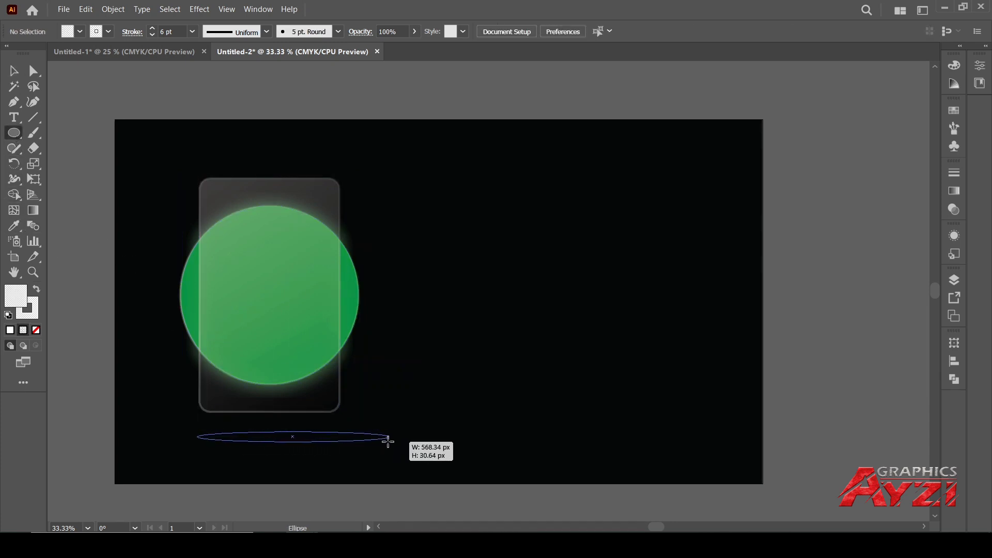
left_click(14, 71)
left_click(206, 166)
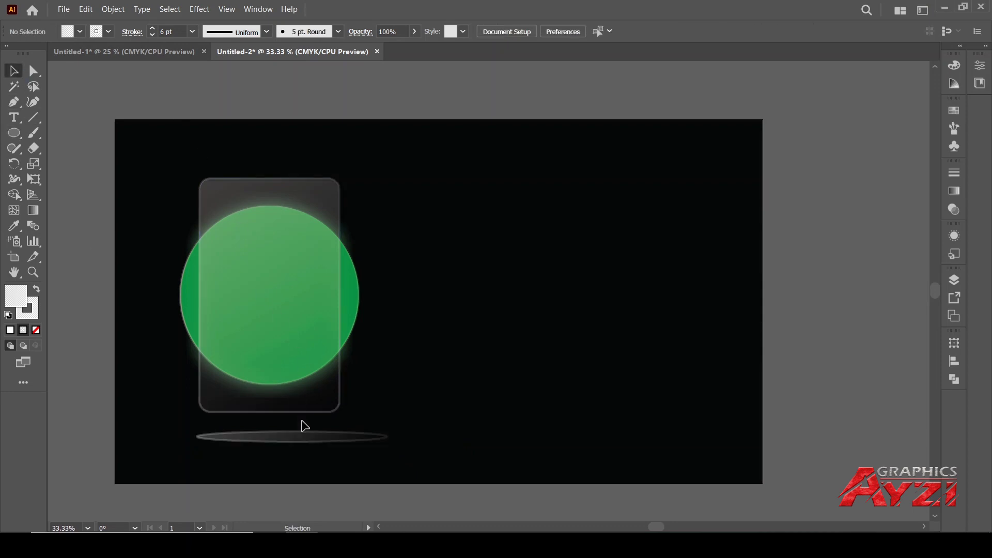
left_click_drag(303, 436, 288, 431)
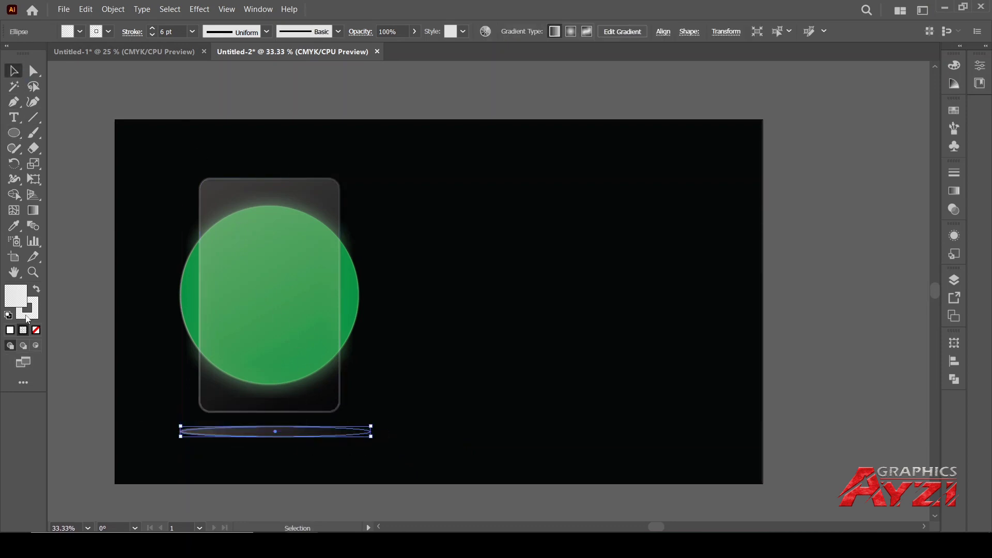
left_click(36, 330)
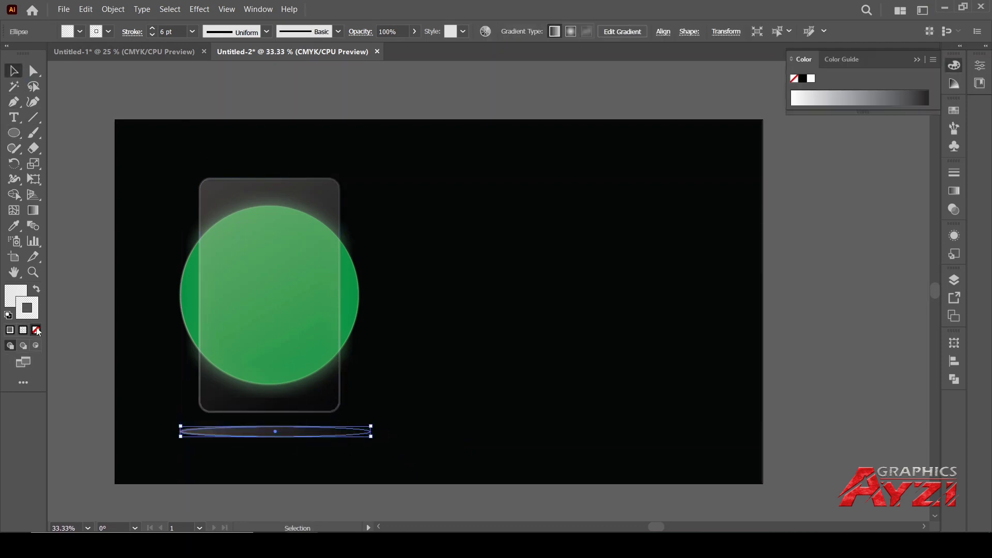
- Fill the ellipse with a radial gradient, both stops fully opaque, midpoint pushed toward the edge
left_click(955, 191)
left_click(862, 188)
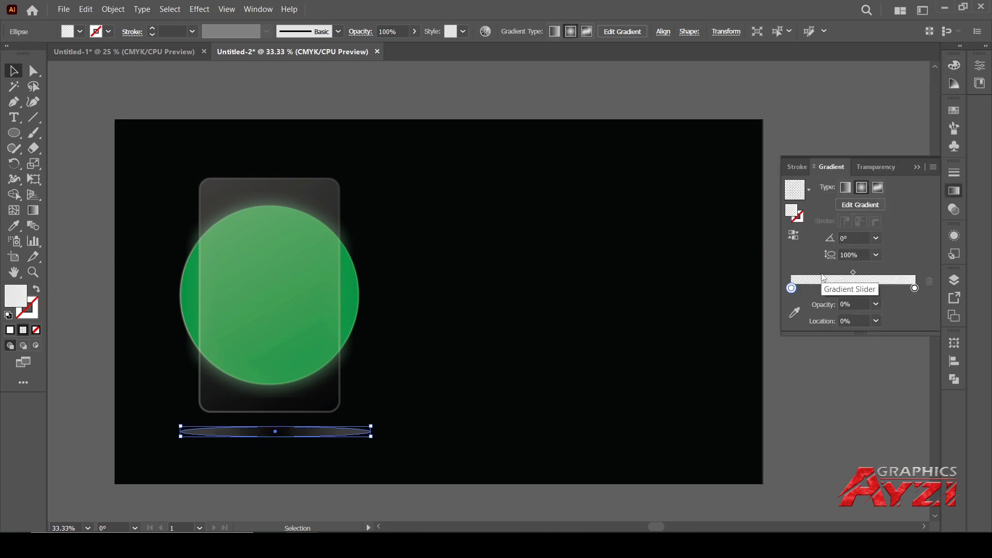
double_click(792, 288)
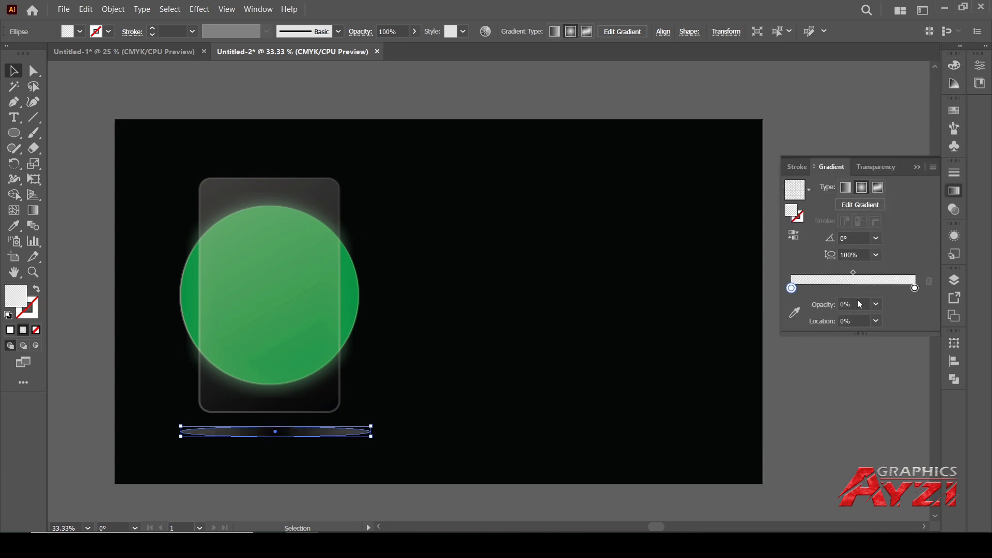
left_click(876, 305)
left_click(888, 460)
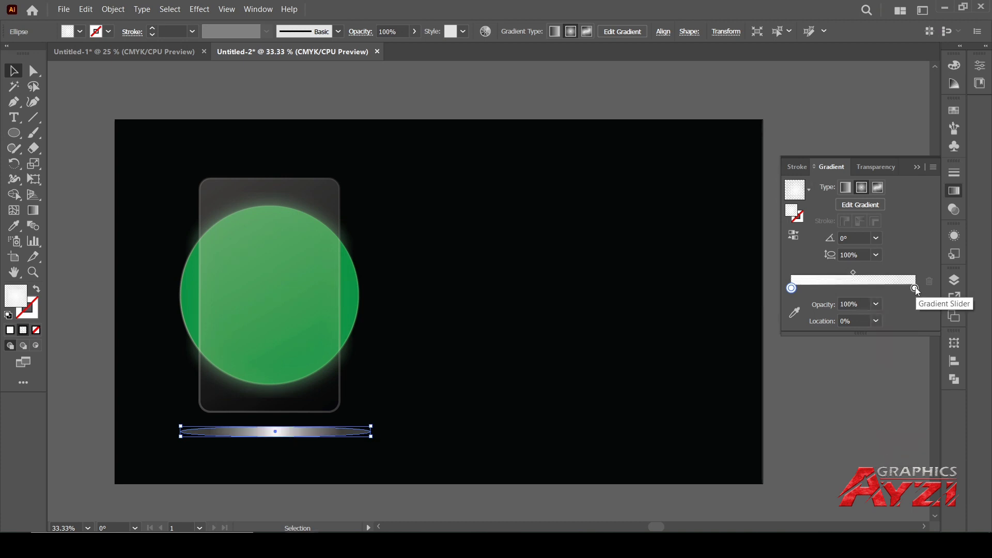
left_click(915, 288)
left_click(876, 305)
left_click(888, 458)
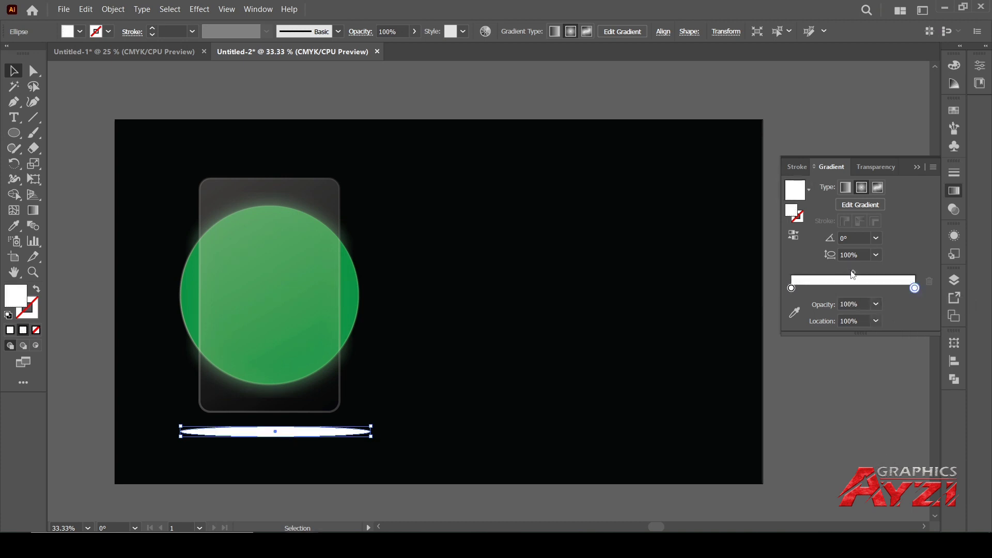
left_click(853, 273)
left_click(877, 321)
left_click(902, 447)
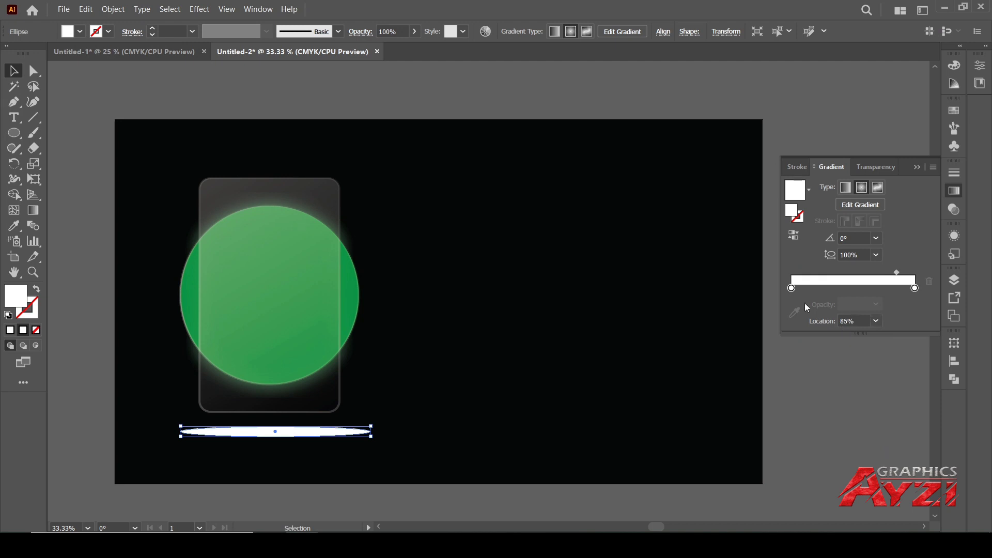
- Set the right gradient stop to 0% opacity so the white fades to transparent
double_click(792, 288)
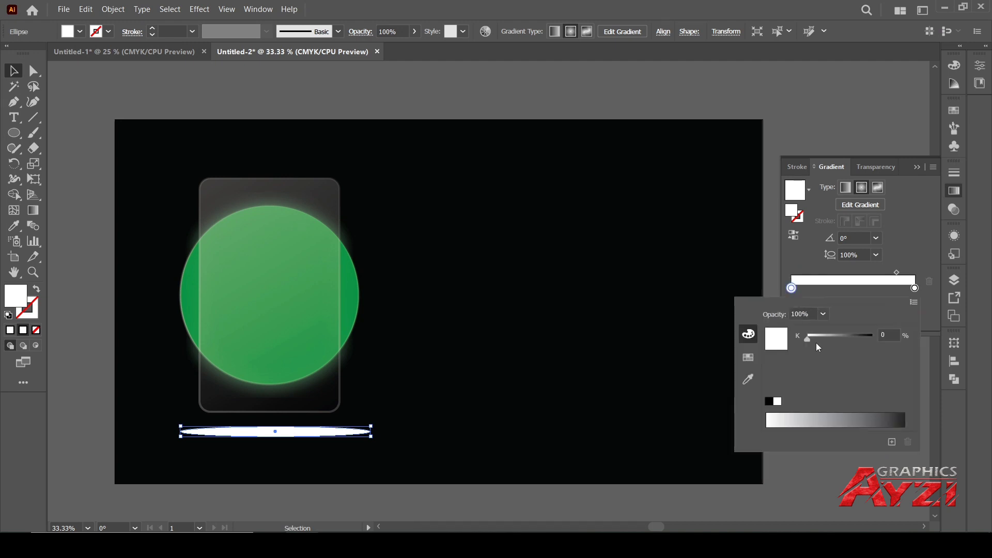
key("Escape")
left_click(876, 305)
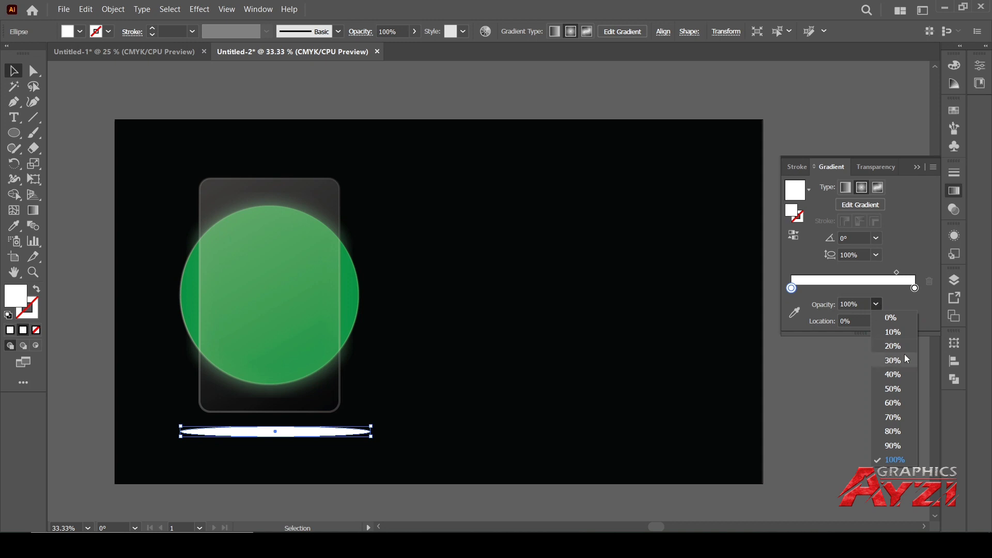
key("Escape")
left_click(915, 288)
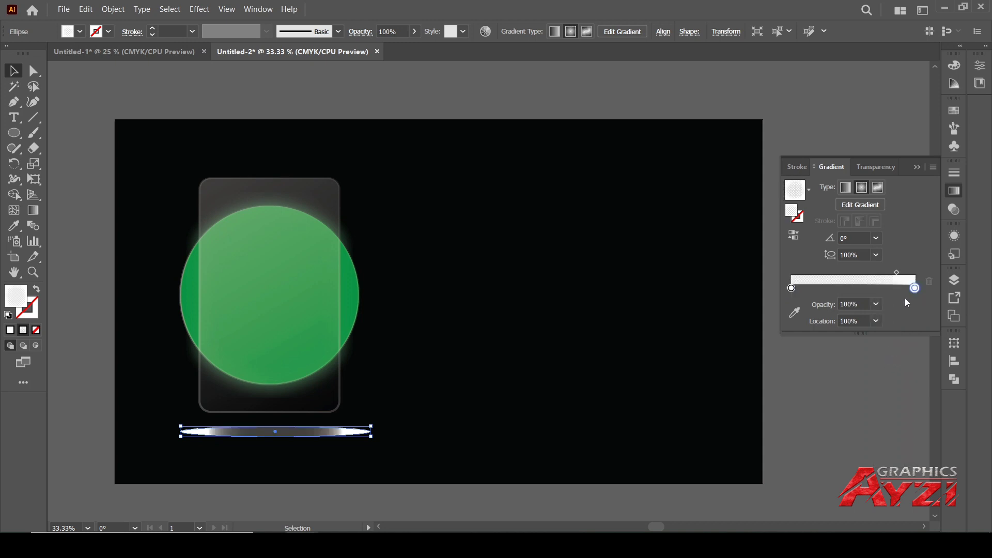
left_click(877, 304)
left_click(891, 318)
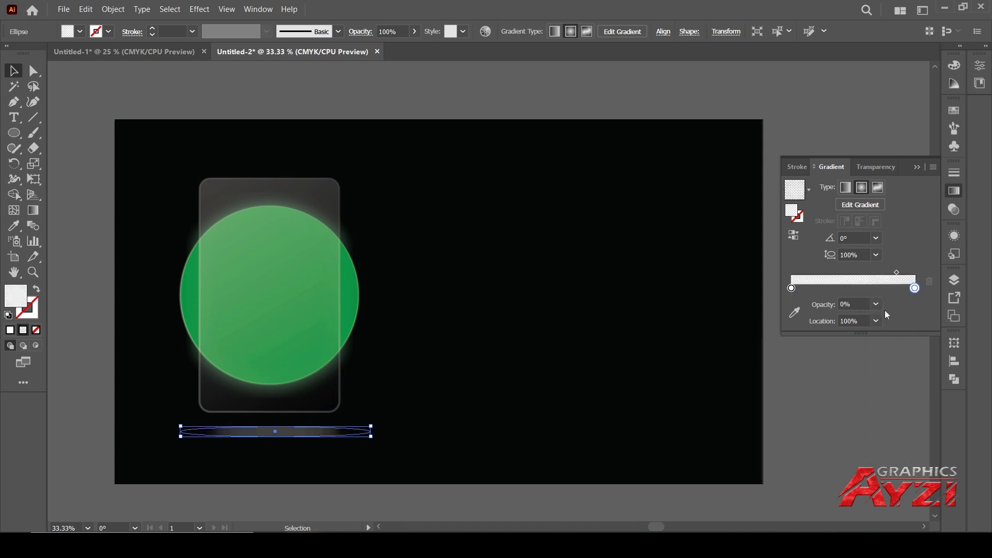
left_click(795, 235)
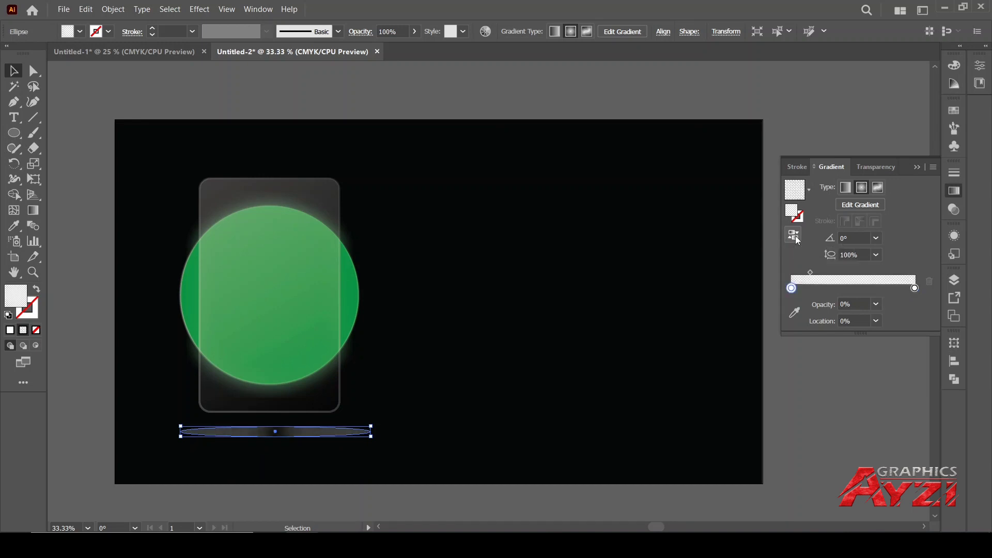
left_click(297, 437)
- Apply a 95-pixel Gaussian Blur to the thin ellipse beneath the glass card
left_click(199, 9)
mouse_move(211, 258)
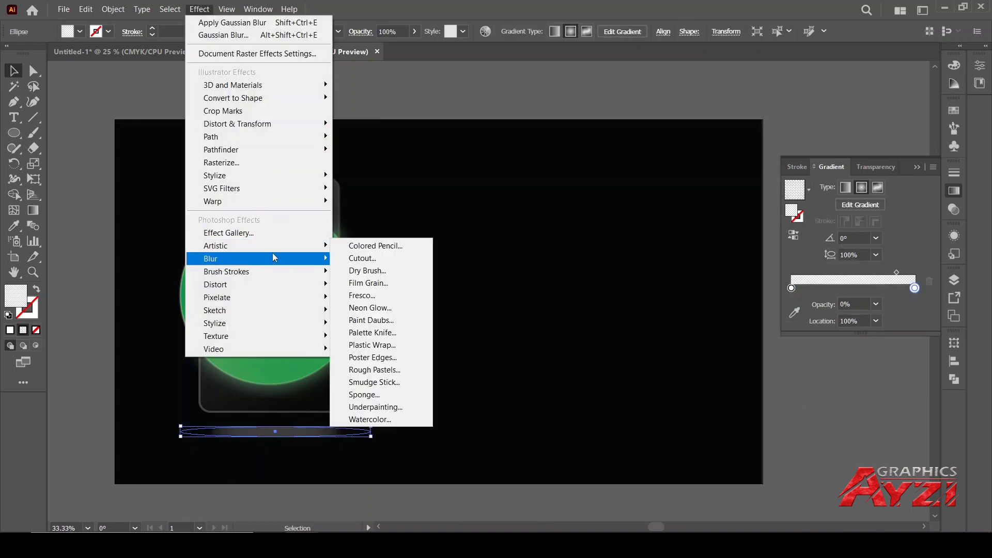
left_click(382, 264)
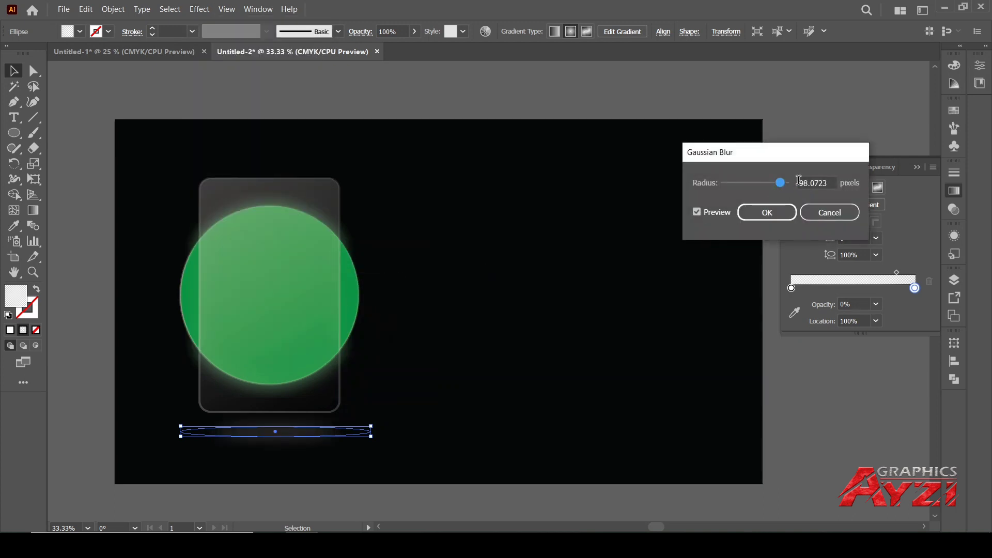
left_click(768, 213)
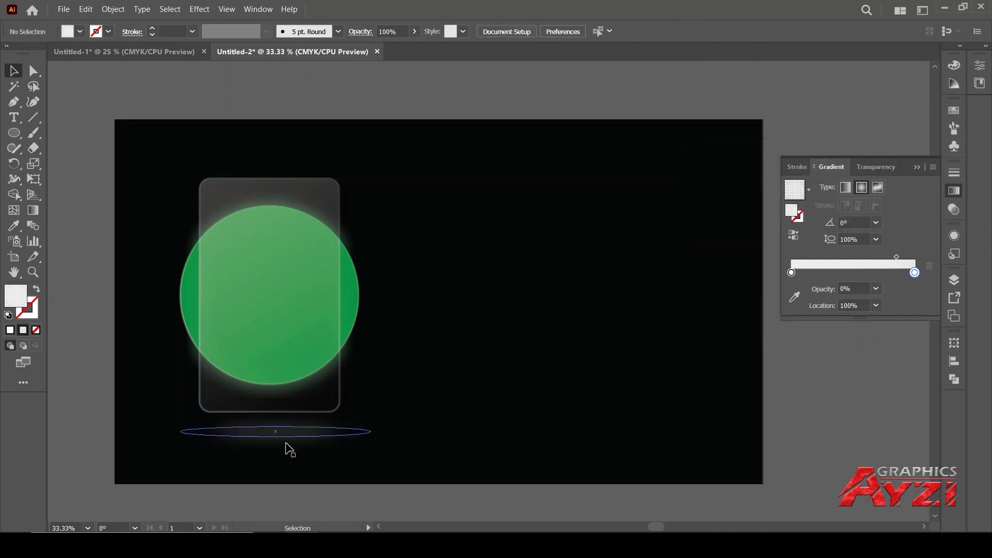
scroll(290, 437, "up", 2)
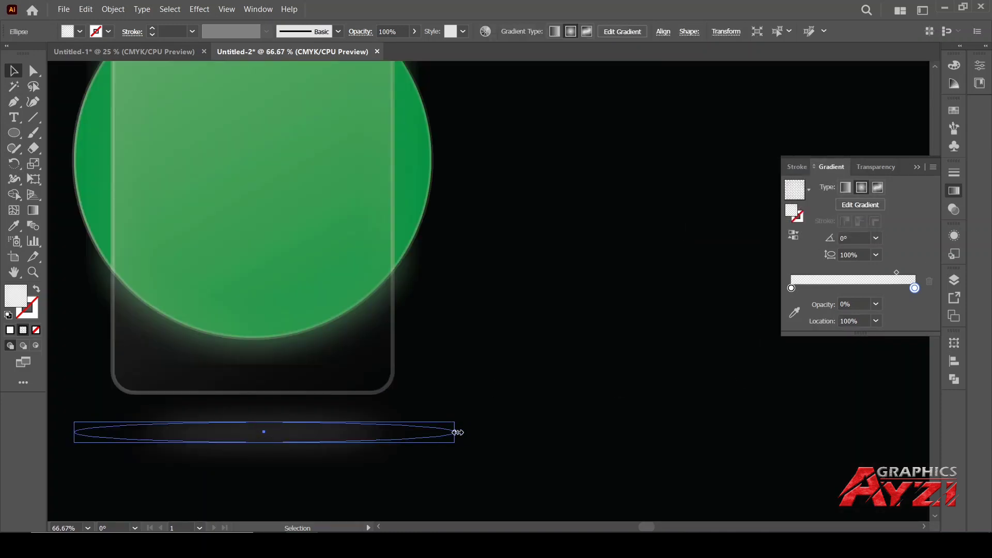
- Stretch the shadow ellipse wider to the right beneath the card
left_click_drag(458, 432, 610, 427)
scroll(336, 420, "down", 2)
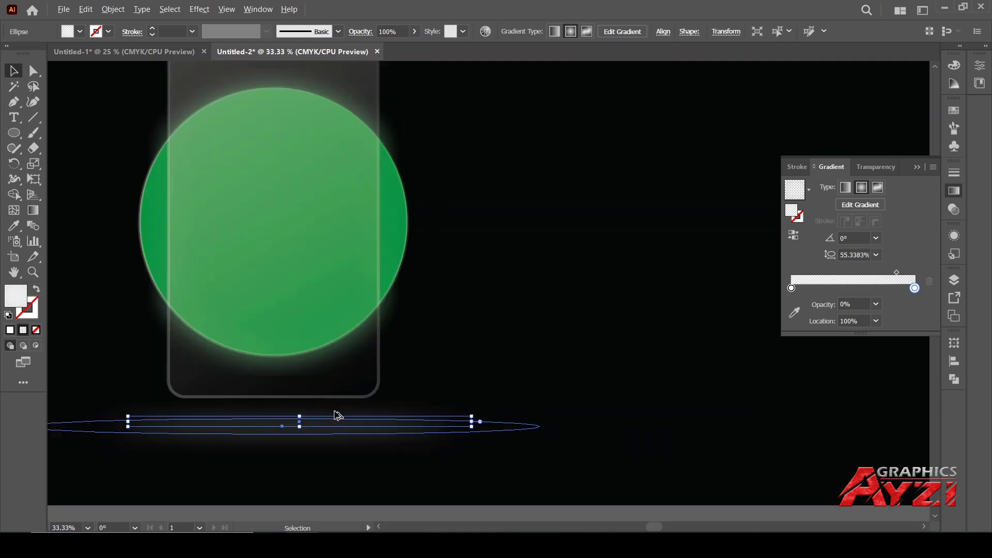
scroll(336, 416, "down", 1)
left_click(177, 372)
scroll(367, 413, "up", 1)
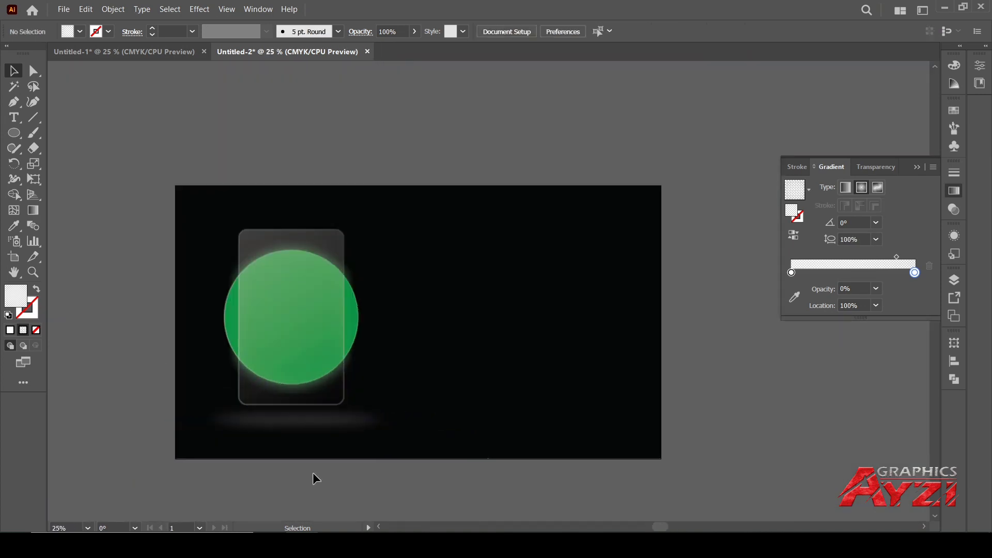
scroll(315, 478, "right", 1)
- Group the glass card, green circle and shadow, and nudge the group slightly up-right
left_click_drag(115, 303, 293, 428)
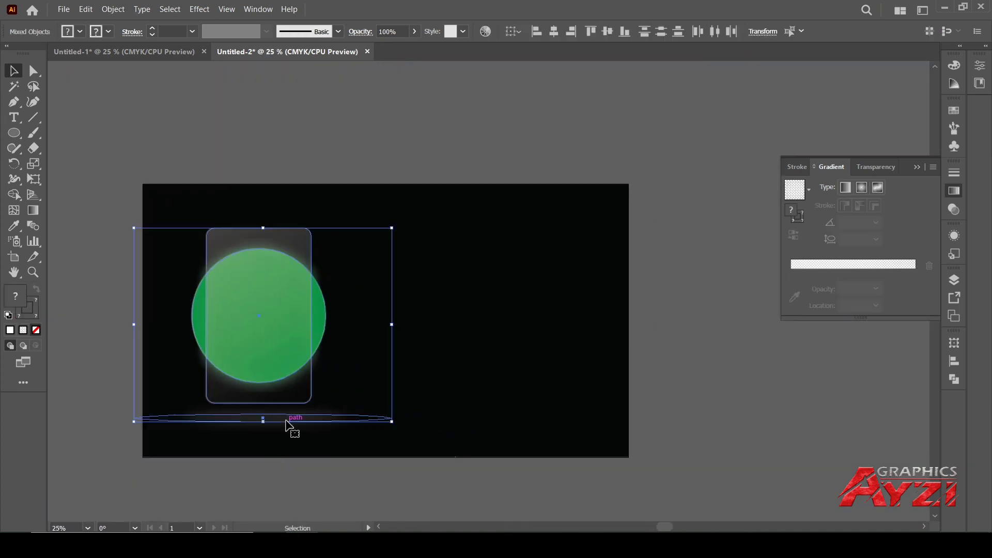
right_click(272, 343)
left_click(309, 248)
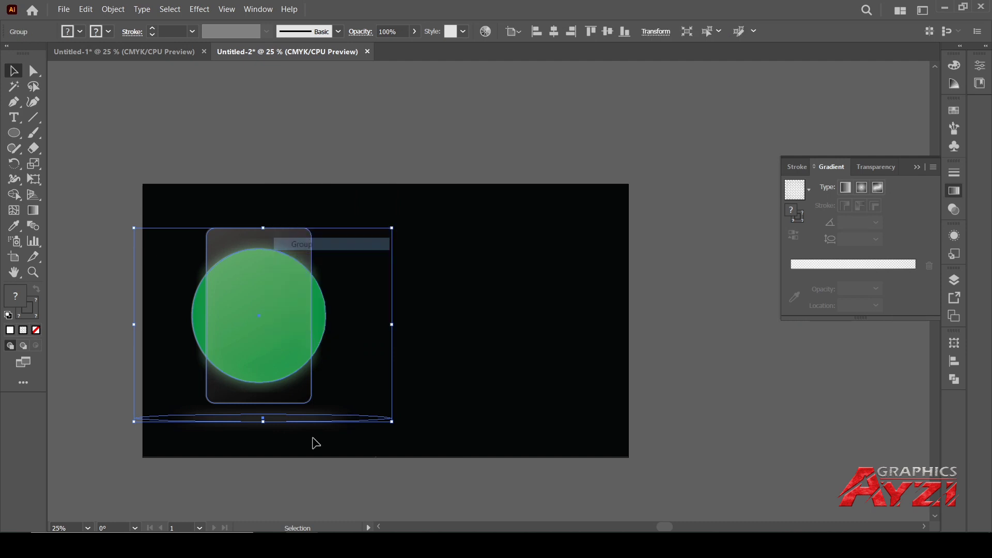
left_click(284, 490)
left_click_drag(267, 366, 278, 367)
left_click(296, 181)
left_click_drag(365, 283, 324, 284)
left_click(12, 133)
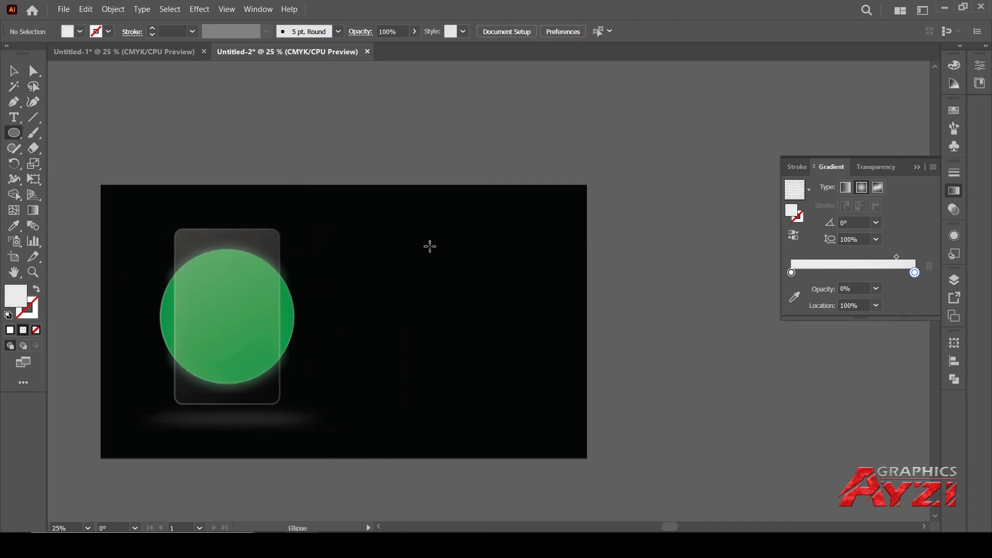
- Draw a circle right of the card with a linear gradient and 50% midpoint
left_click_drag(430, 247, 490, 307)
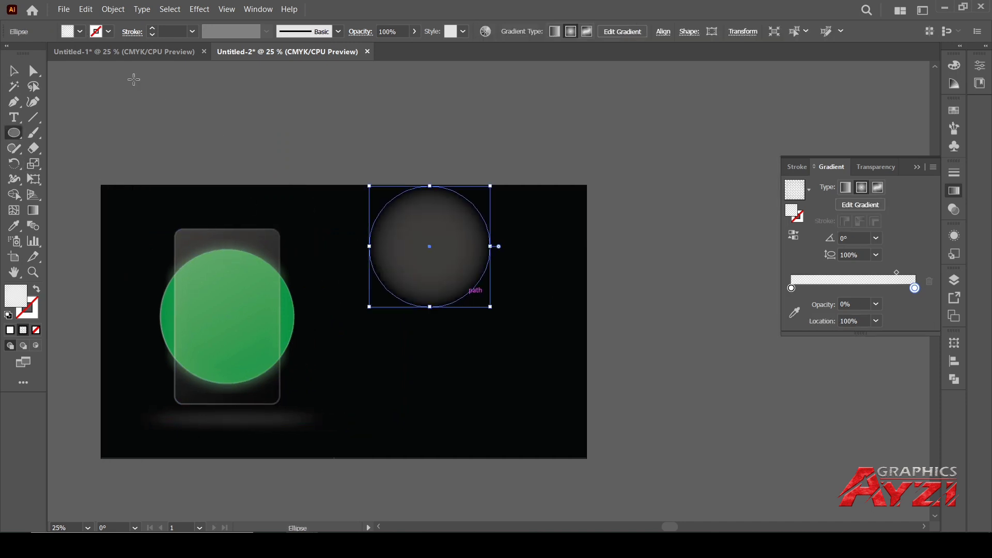
left_click(14, 70)
left_click_drag(423, 254, 427, 297)
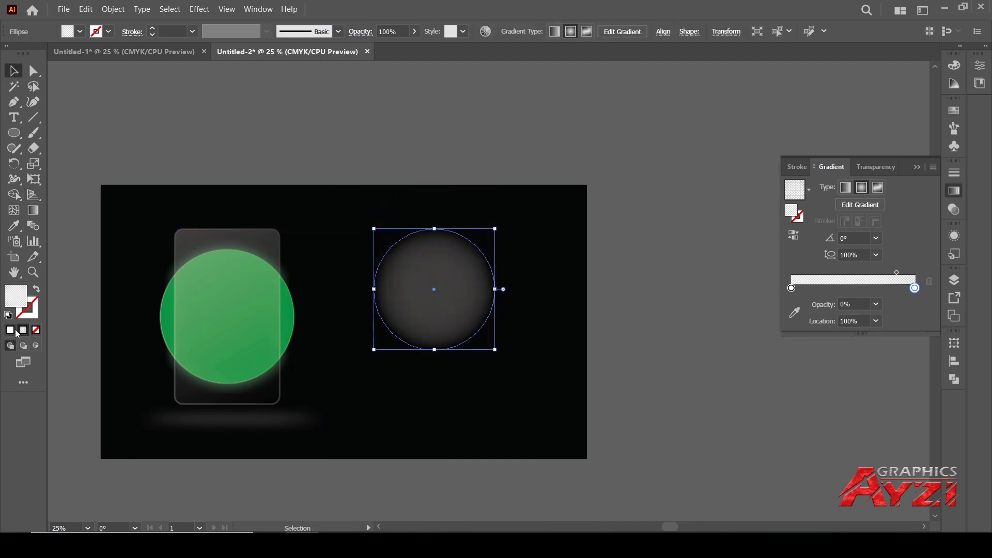
left_click(846, 191)
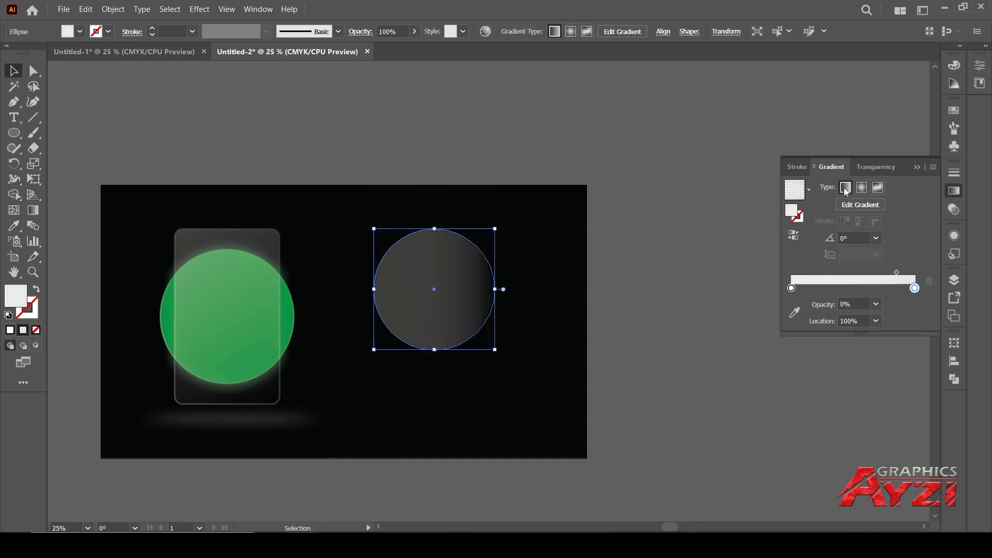
left_click(897, 272)
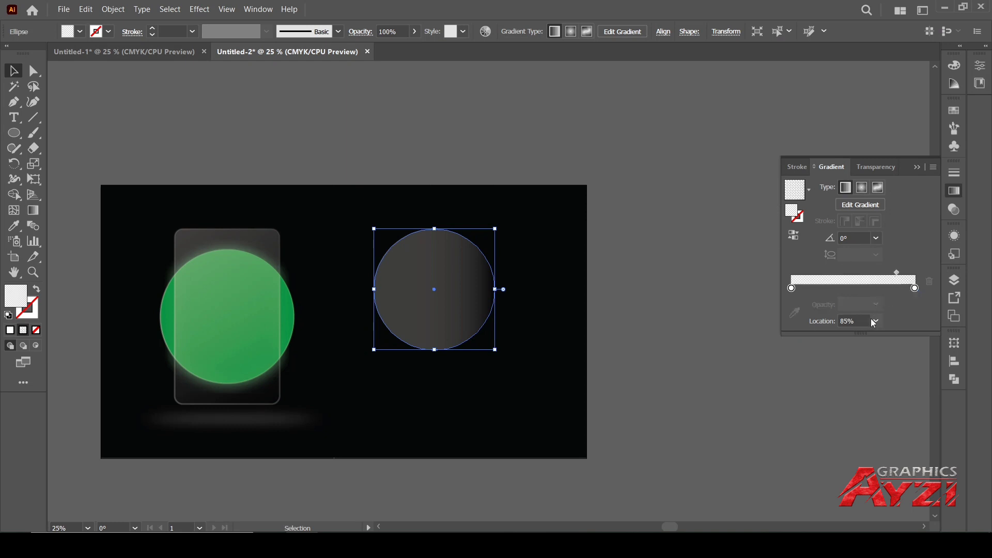
left_click(876, 321)
left_click(895, 404)
- Set the gradient stops to 30% and 0% opacity with a 120° angle
left_click(915, 288)
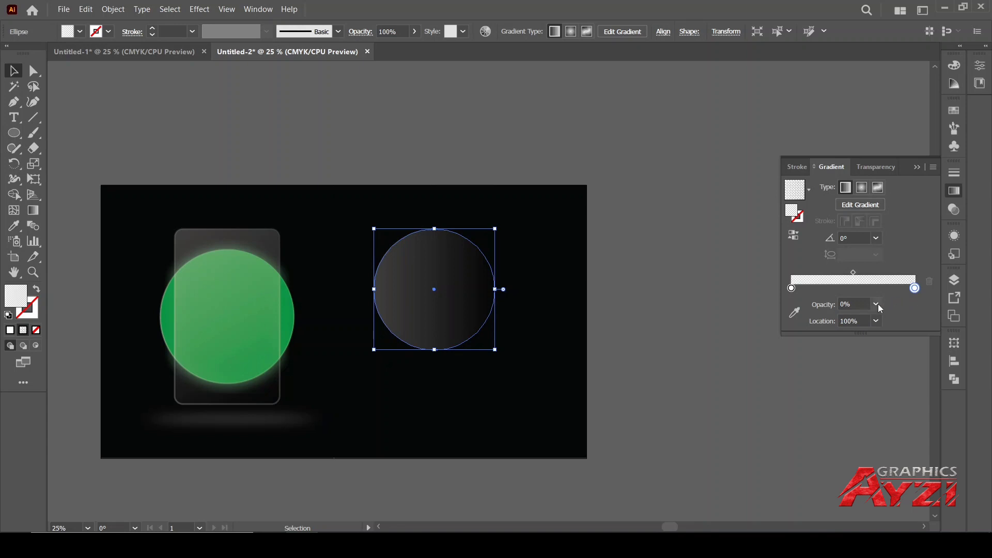
left_click(876, 304)
left_click(890, 368)
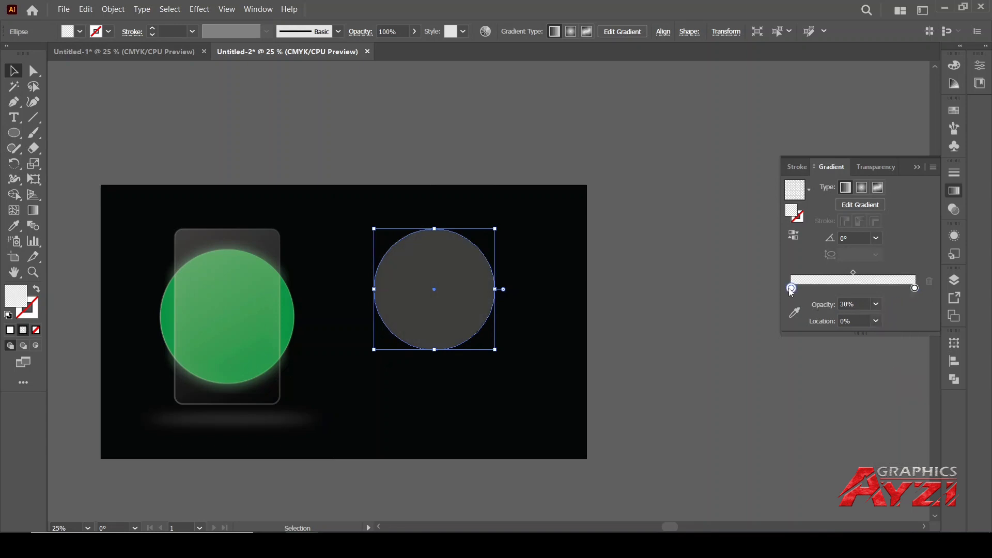
left_click(876, 305)
left_click(883, 320)
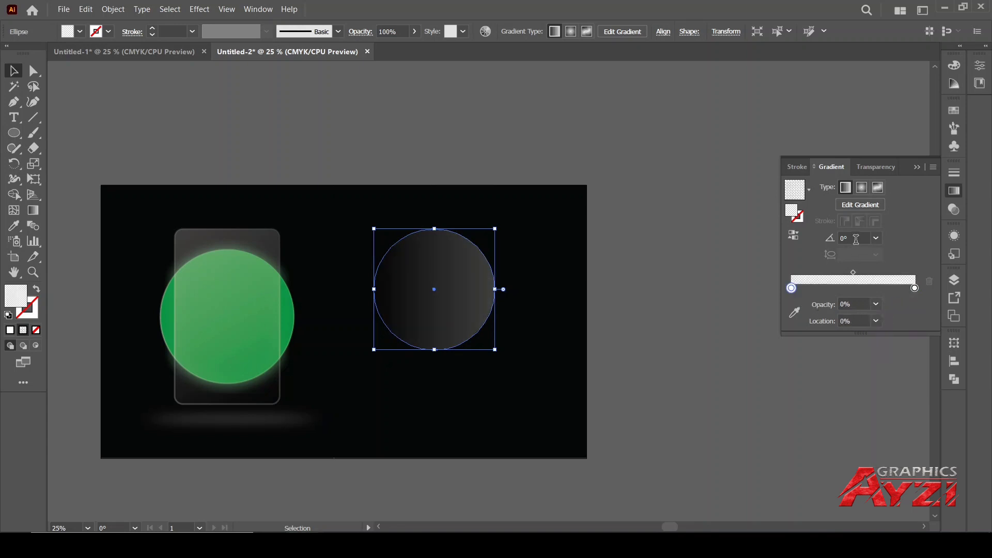
left_click(823, 240)
type("120")
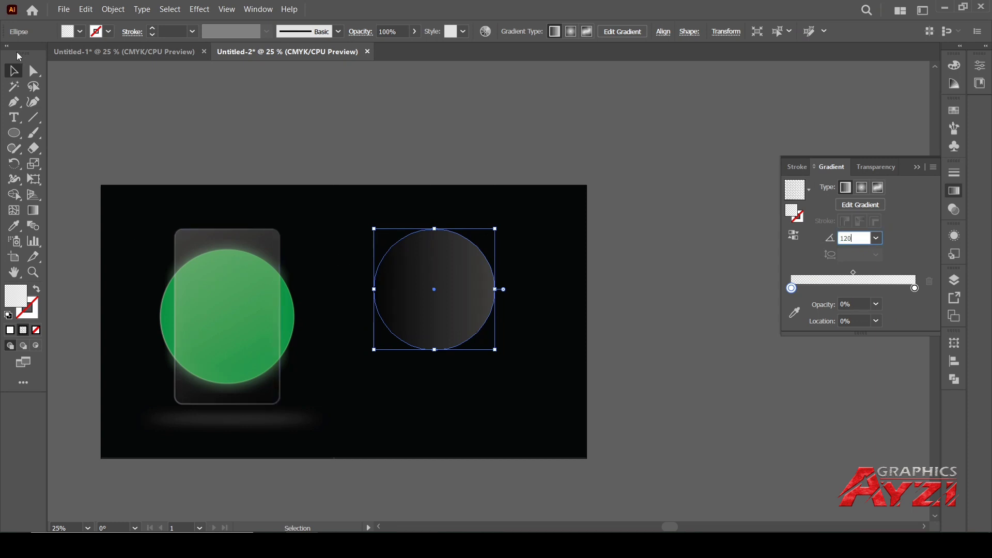
key("Return")
left_click(549, 288)
left_click(473, 294)
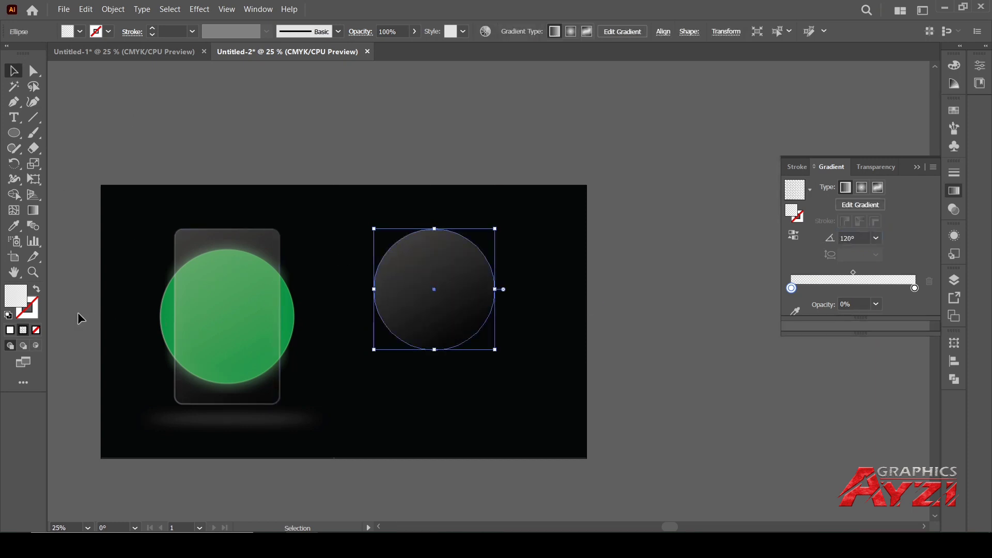
- Give the circle a 7 pt gradient outline with the stop kept at 30% opacity
left_click(37, 316)
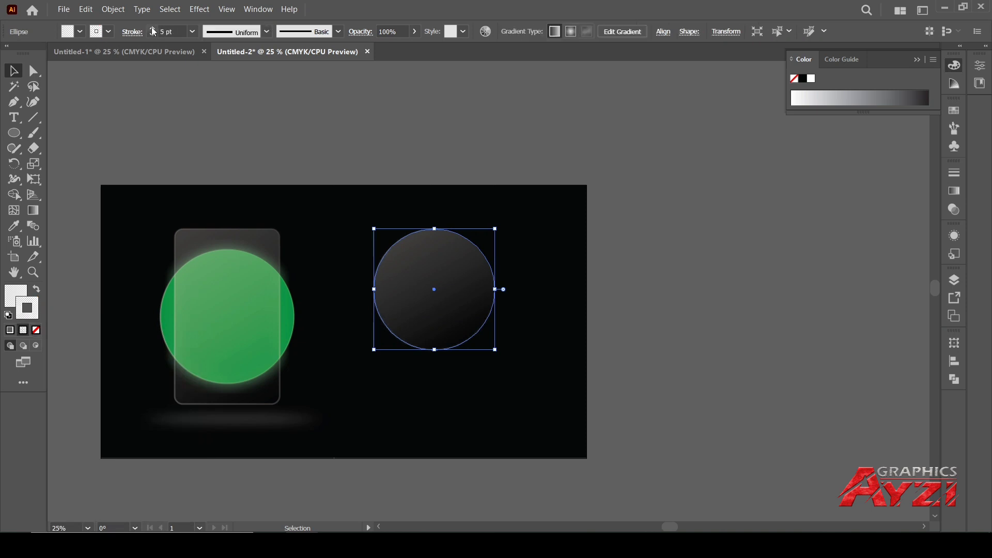
left_click(489, 176)
left_click(478, 270)
left_click(153, 30)
left_click(153, 30)
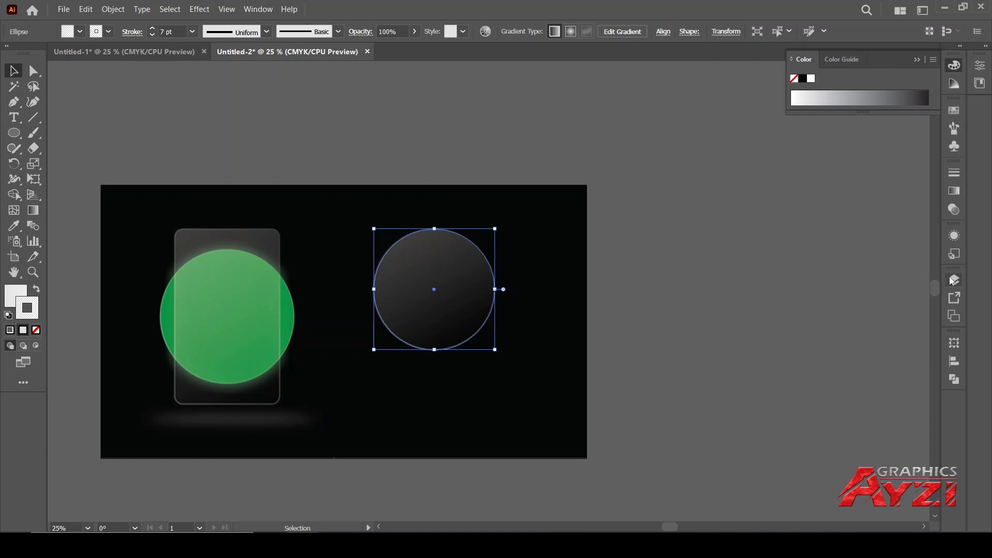
left_click(953, 193)
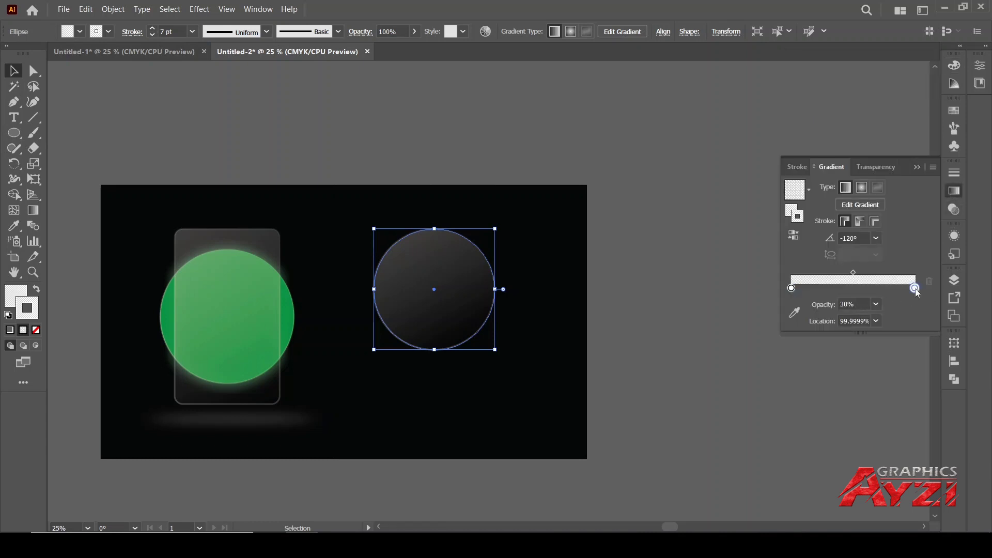
left_click(876, 306)
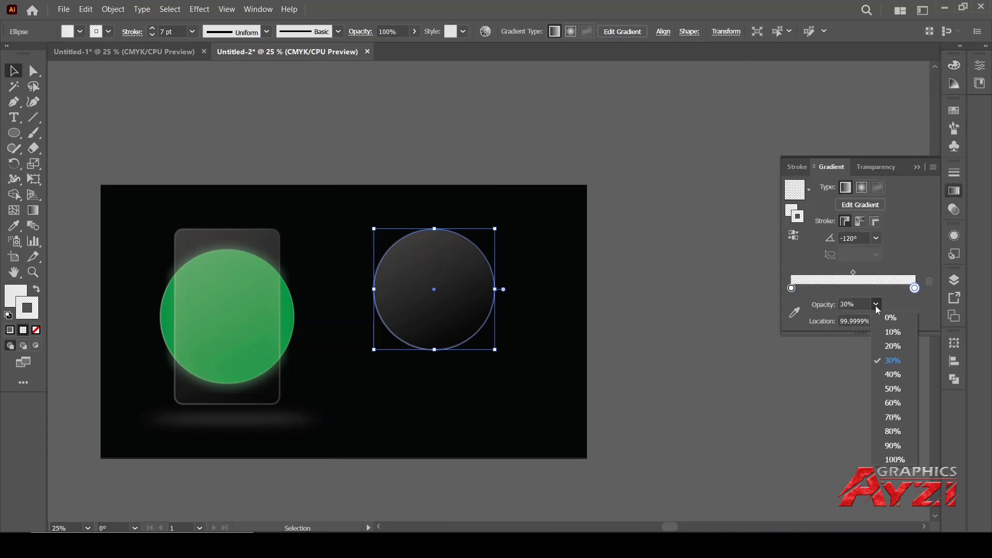
left_click(627, 267)
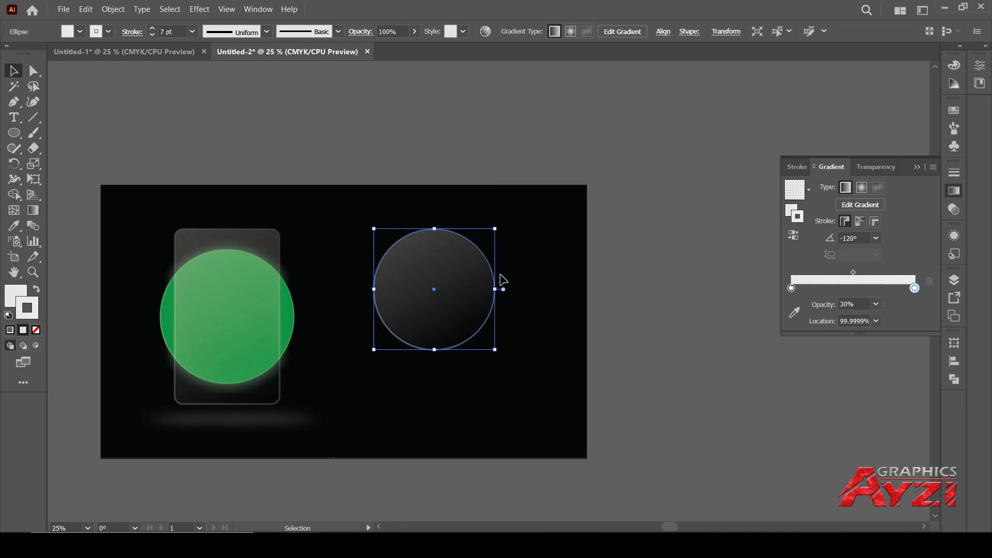
left_click(524, 283)
- Duplicate the circle and make the copy a solid red fill with no outline
left_click_drag(452, 319, 589, 384)
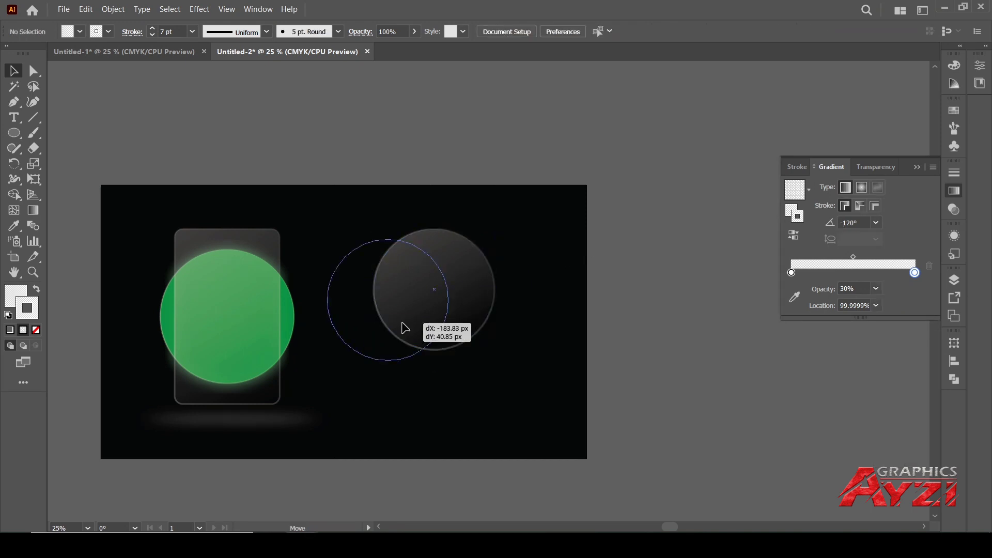
left_click(954, 110)
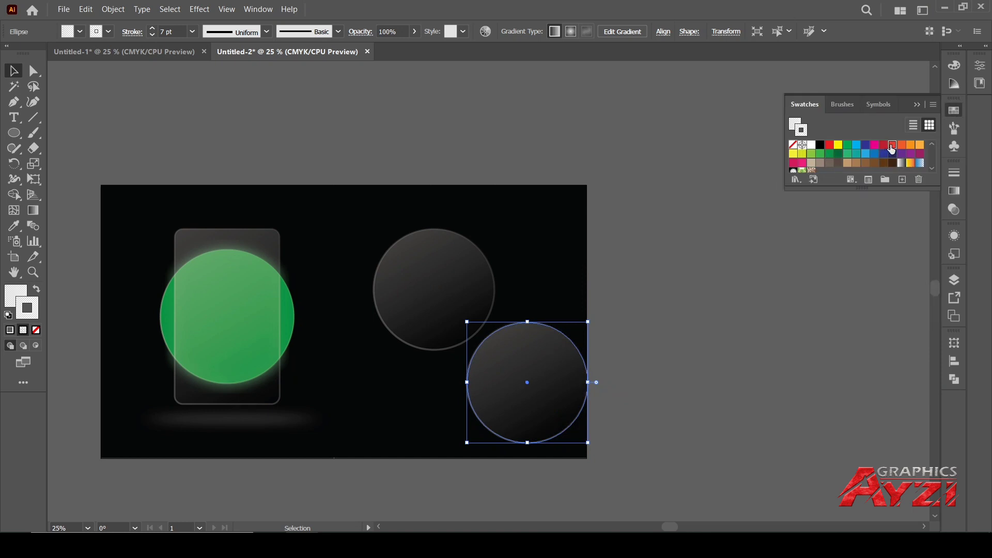
left_click(889, 146)
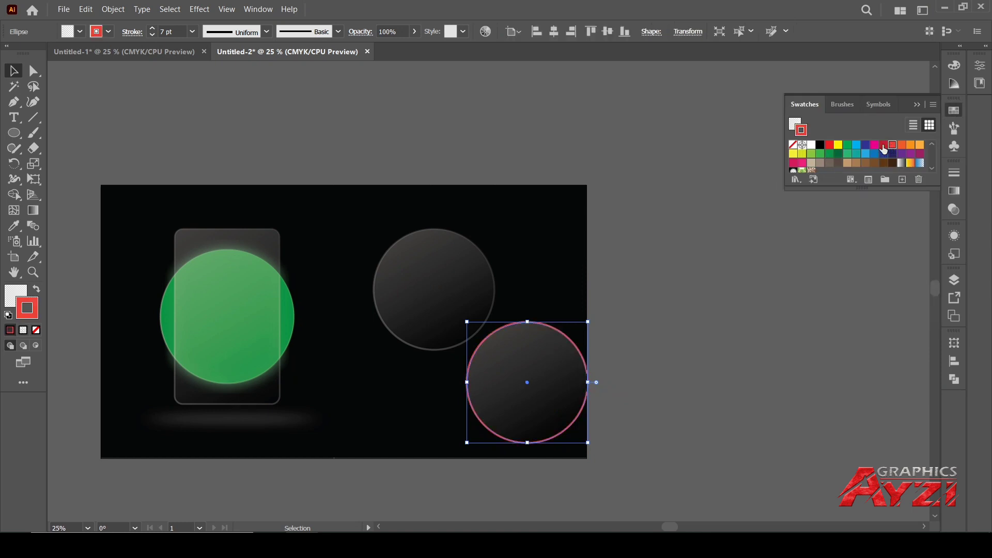
left_click(38, 291)
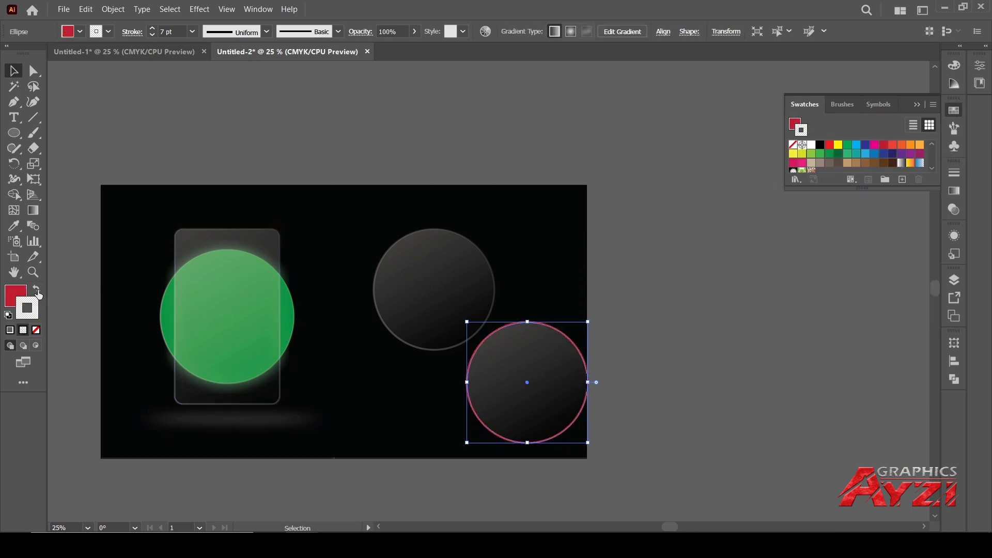
left_click(37, 330)
left_click(594, 349)
- Shrink the red circle inside the dark circle and bring the gradient circle to the front
mouse_move(554, 372)
left_mouse_down()
mouse_move(521, 319)
mouse_move(458, 281)
left_mouse_up()
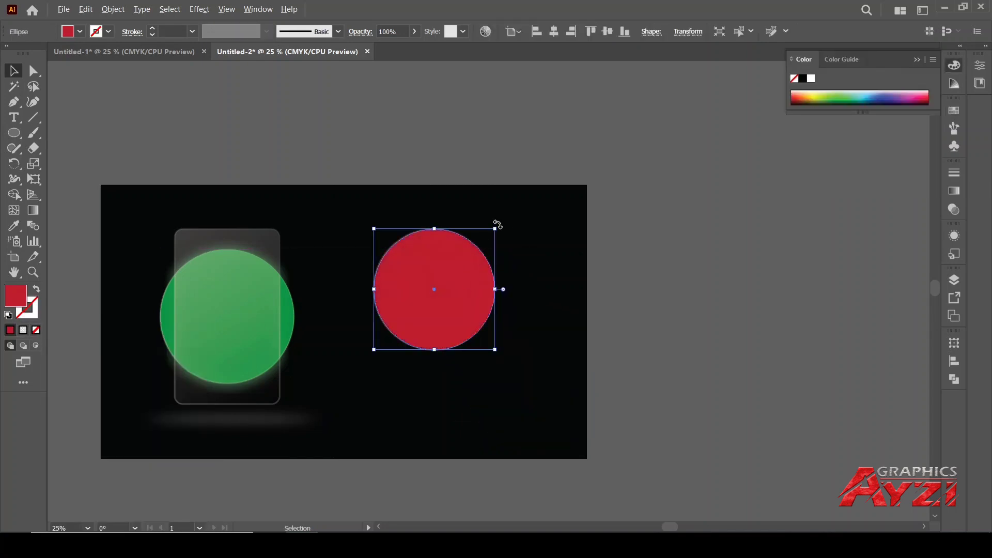
left_click_drag(498, 226, 489, 236)
left_click(456, 141)
scroll(468, 278, "up", 1)
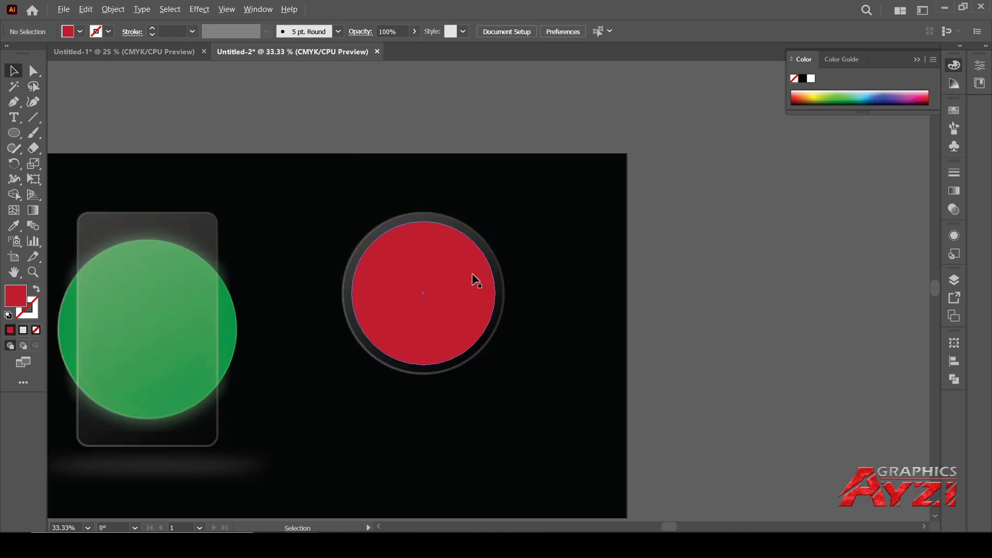
right_click(494, 265)
mouse_move(525, 475)
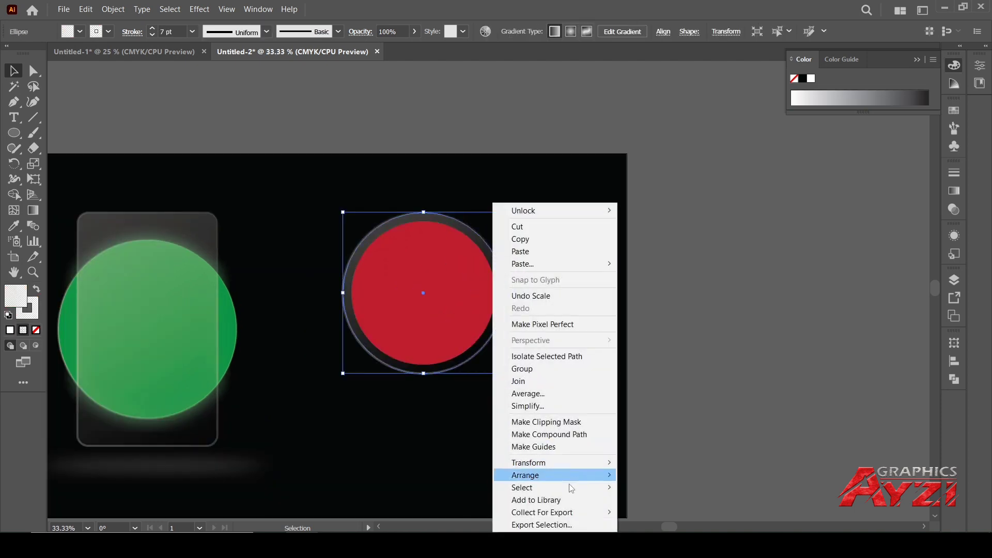
left_click(667, 475)
left_click(693, 284)
key("ctrl+minus")
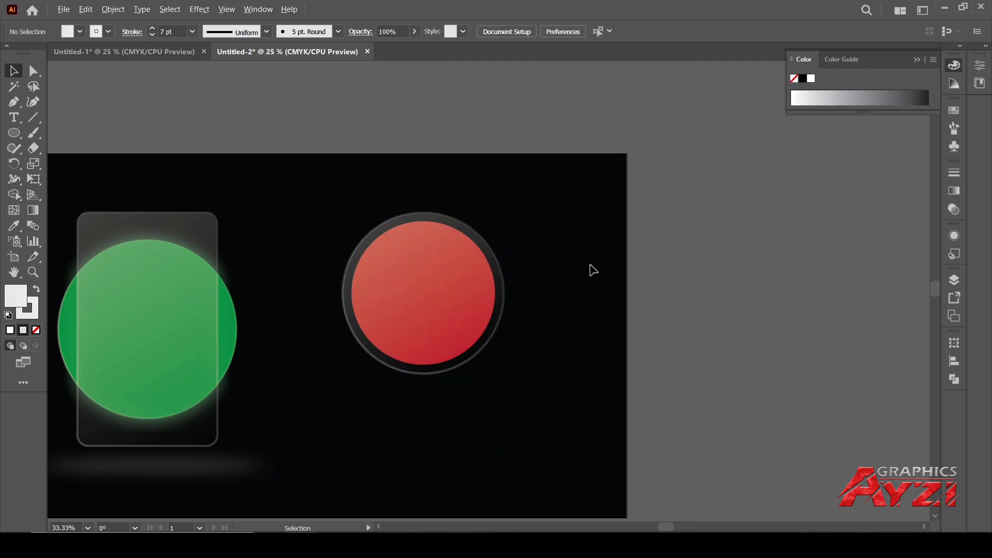
left_click_drag(535, 240, 492, 242)
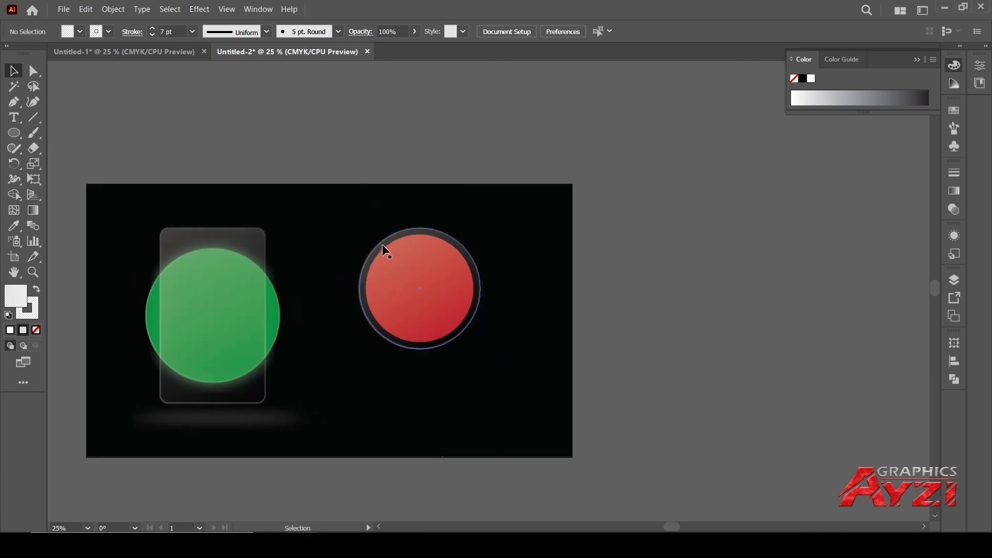
- Copy the red button beside the artboard and move the original lower
left_click_drag(462, 279, 700, 299)
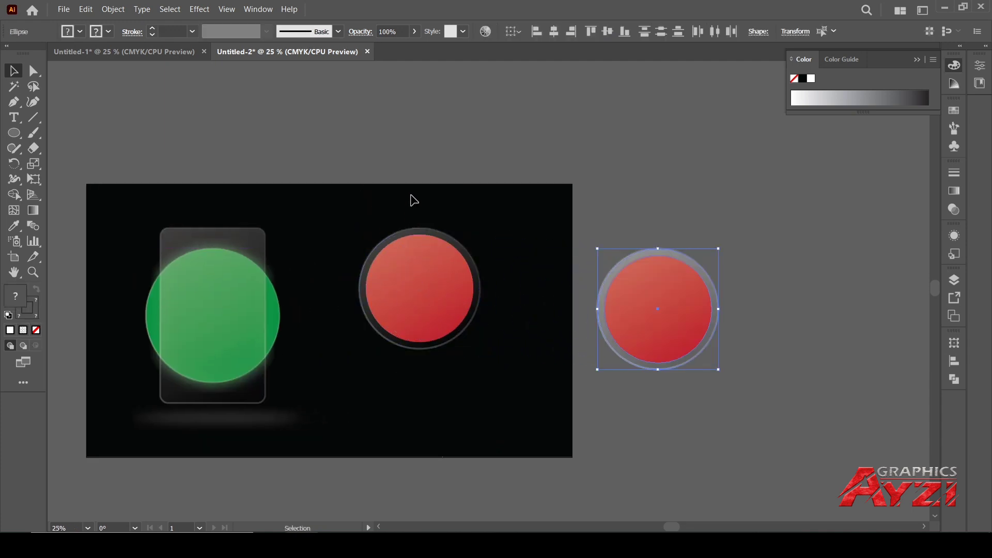
scroll(411, 223, "up", 2)
mouse_move(418, 334)
left_mouse_down()
mouse_move(373, 374)
mouse_move(368, 366)
left_mouse_up()
- Ungroup the green circle and glass card with Object > Ungroup
left_click(237, 374)
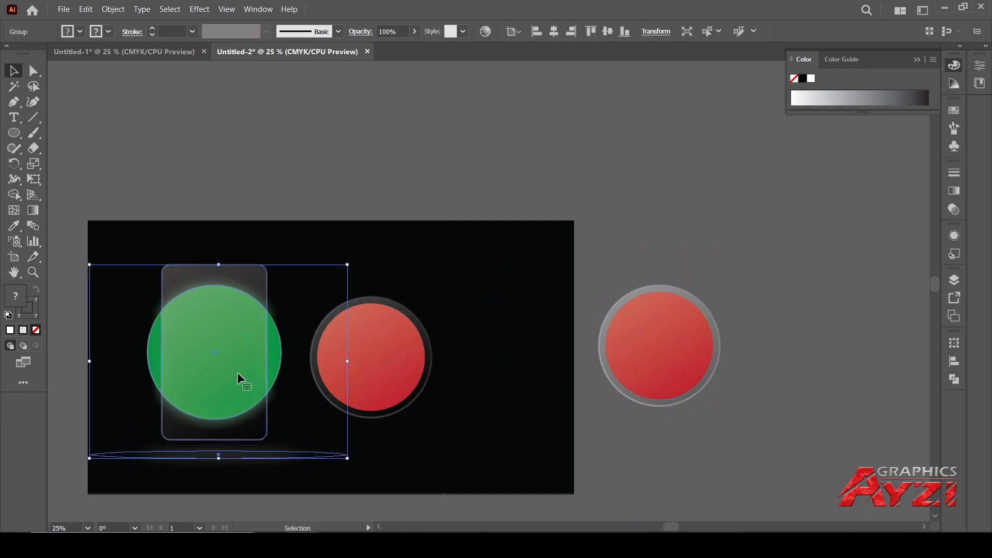
left_click(104, 9)
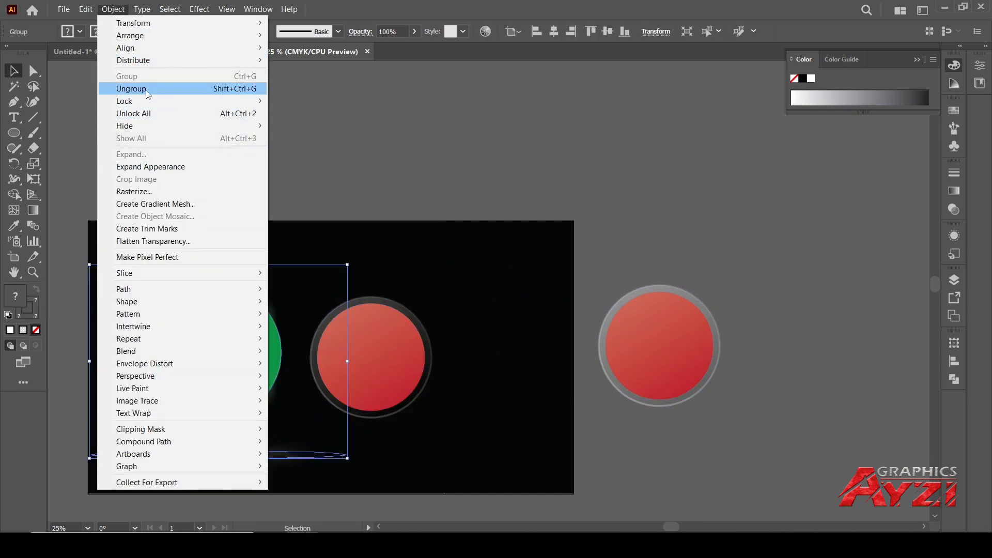
left_click(129, 88)
left_click(281, 192)
- Copy the blurred shadow ellipse under the red button
scroll(310, 170, "down", 1)
scroll(310, 171, "left", 1)
left_click_drag(279, 436, 442, 411)
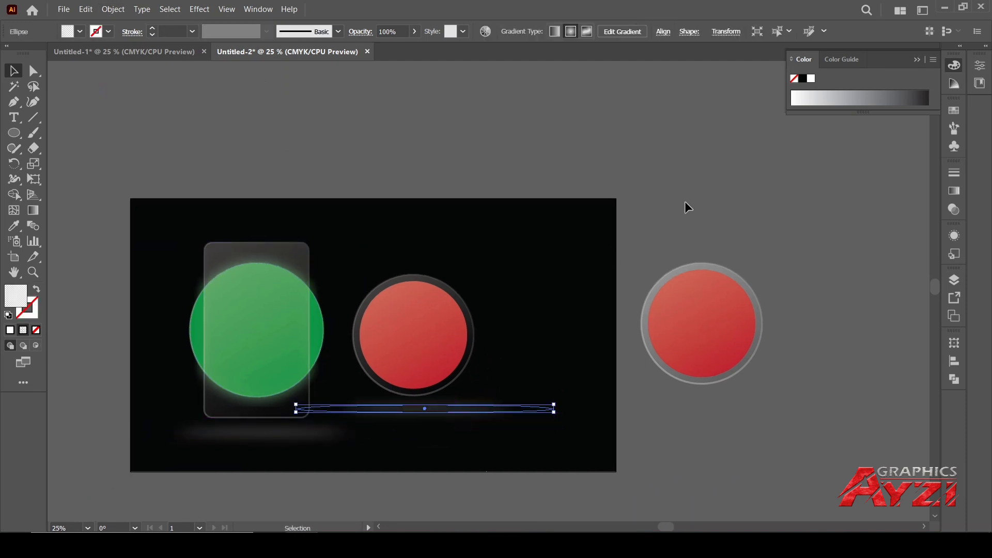
left_click(626, 288)
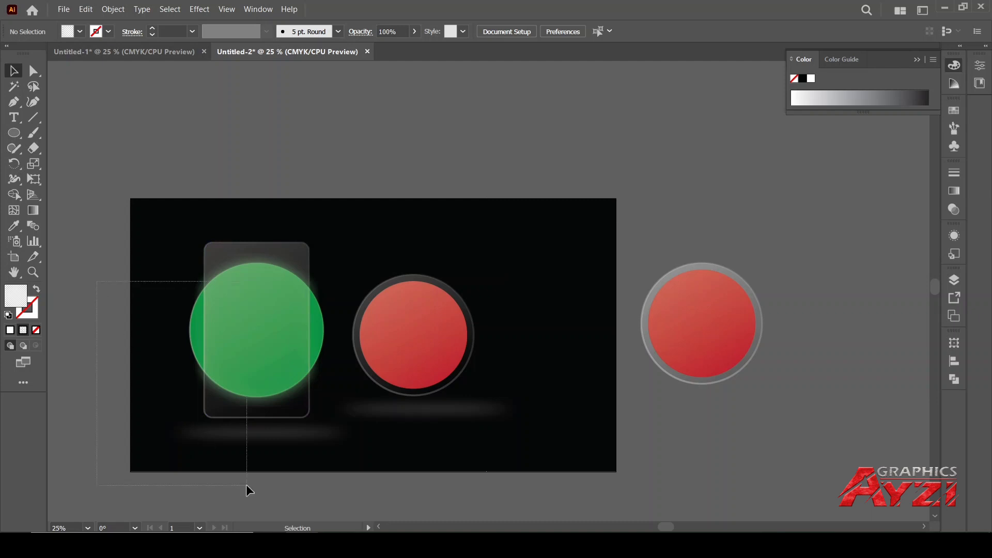
- Move the green circle and glass card up and to the left
left_click(255, 377)
left_click(284, 178)
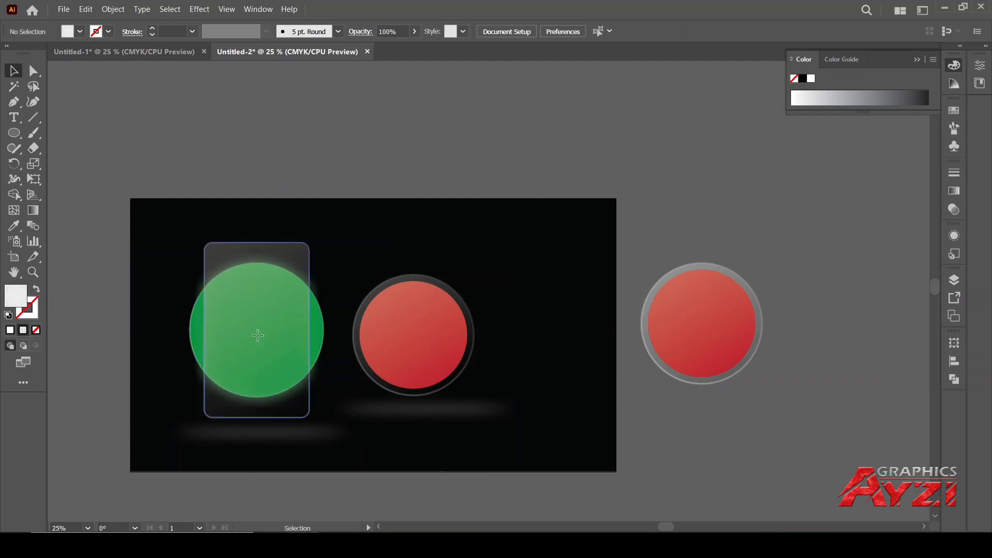
left_click_drag(258, 335, 212, 303)
left_click(355, 231)
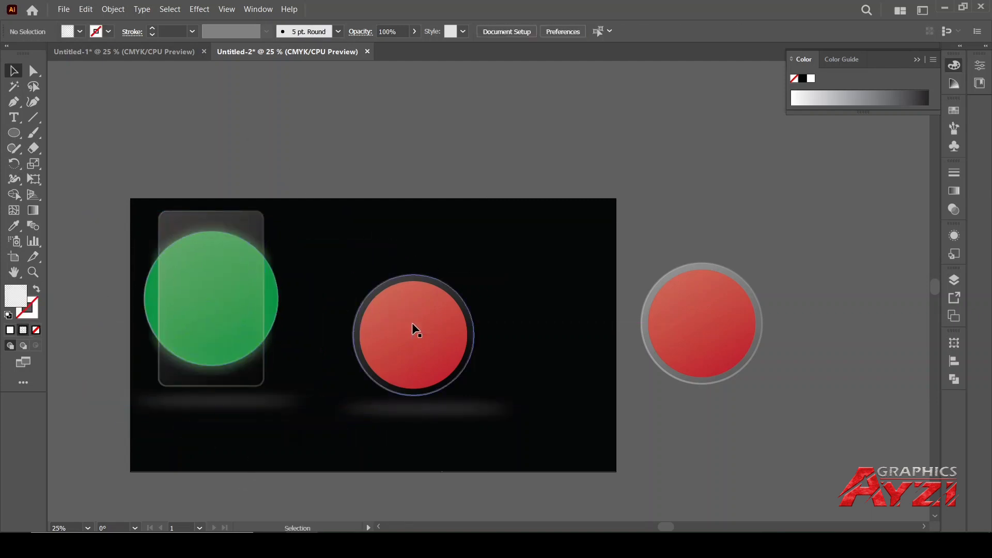
- Nudge the red button's dark outer ring up slightly above the red circle
left_click(422, 365)
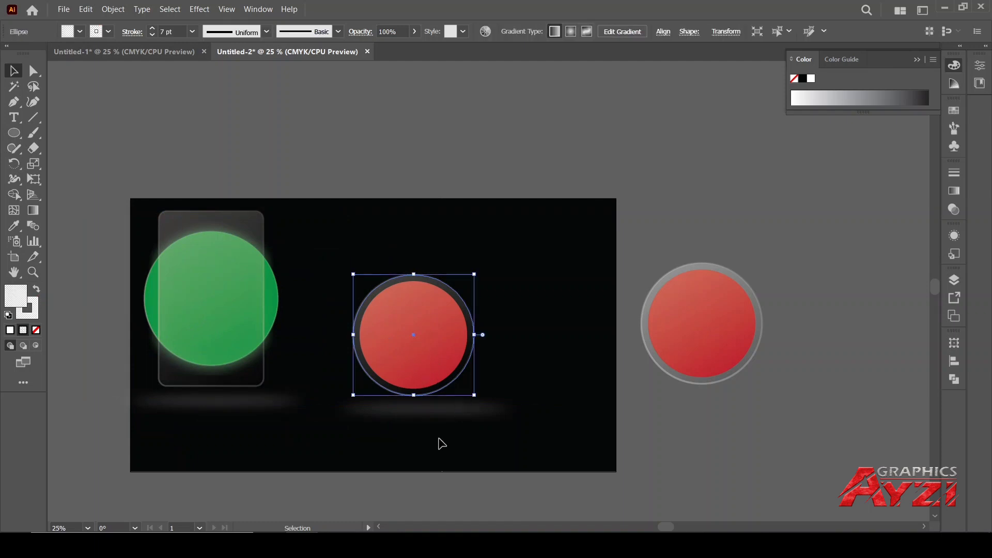
left_click(439, 443)
left_click(440, 345)
scroll(455, 347, "up", 1)
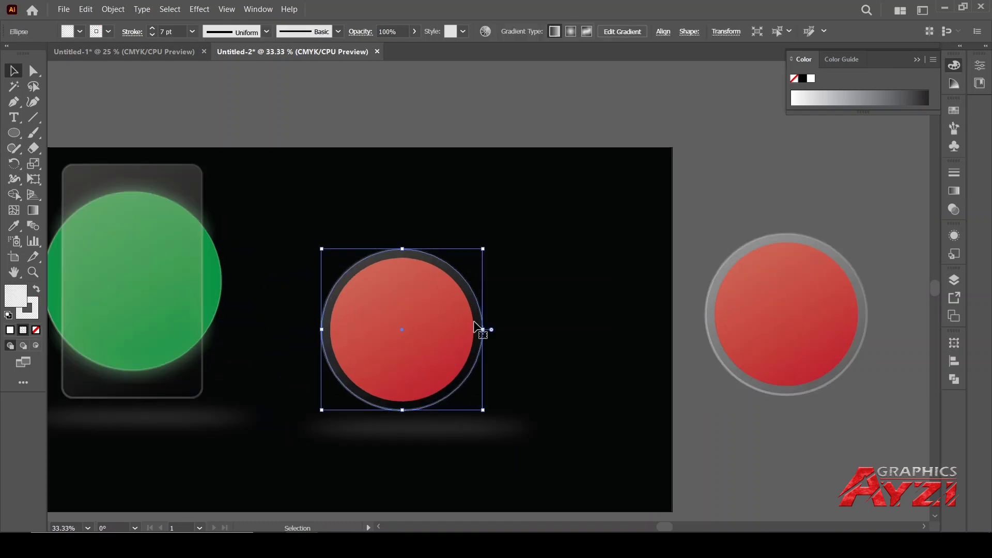
left_click_drag(448, 320, 449, 311)
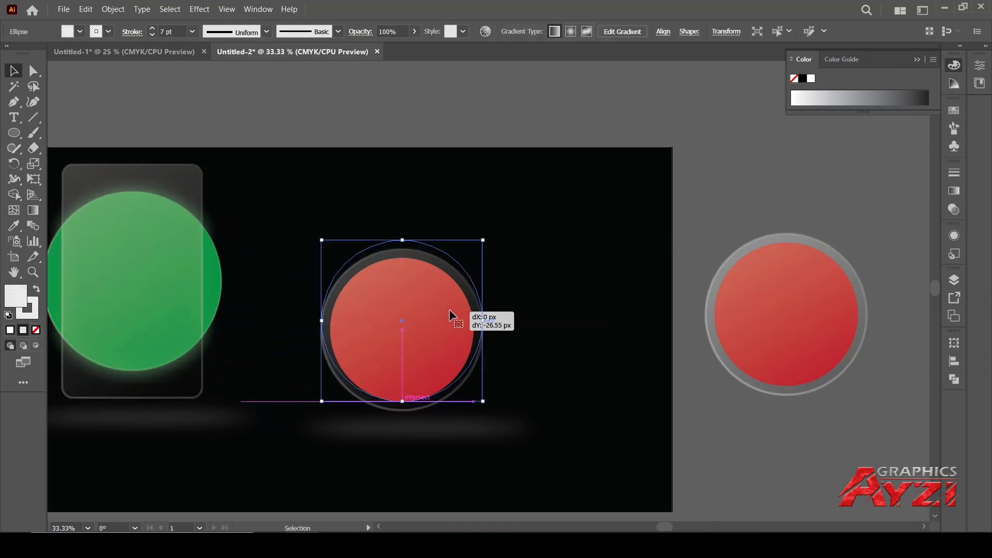
left_click(447, 131)
scroll(437, 266, "up", 2)
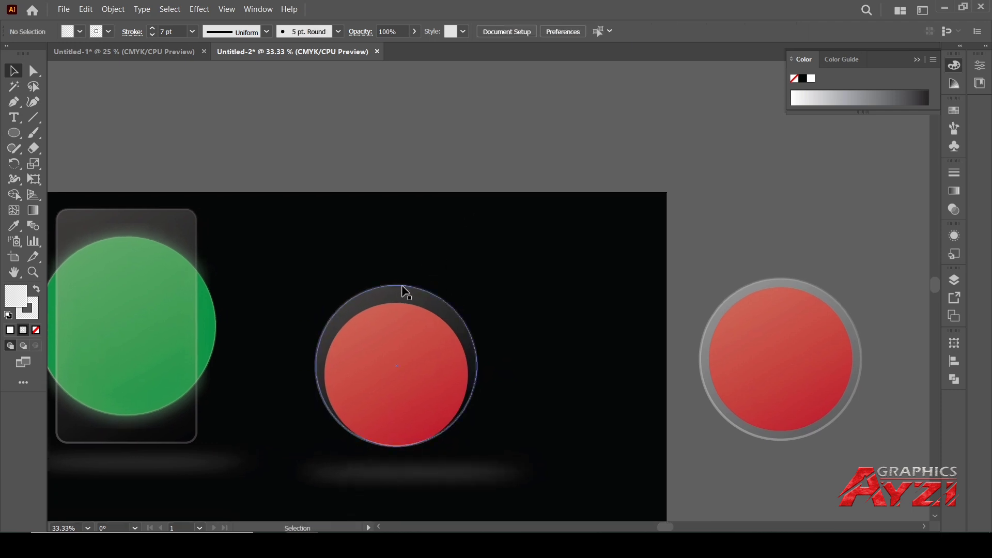
scroll(409, 293, "up", 2)
left_click_drag(361, 252, 358, 257)
- Draw a small white, outline-free circle at the top of the dark ring
left_click(9, 135)
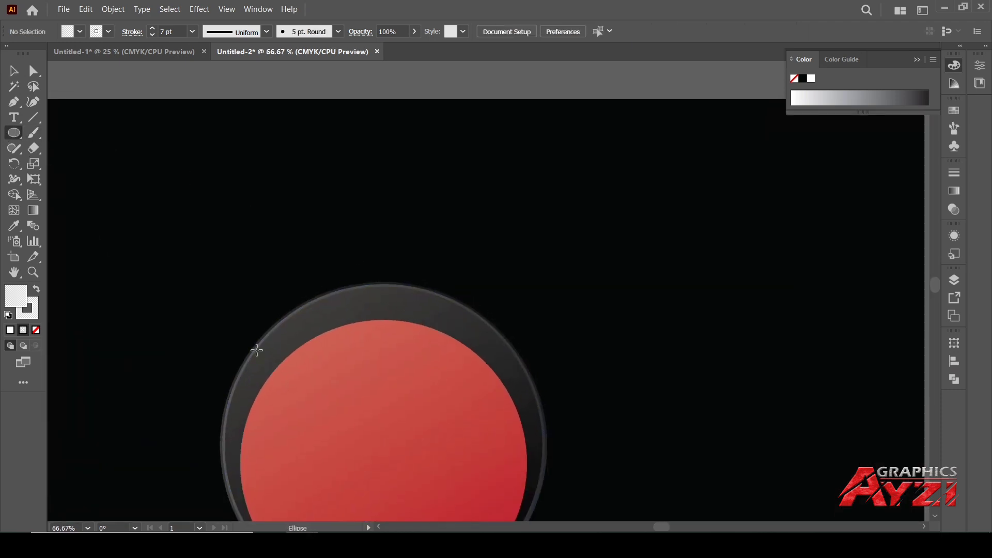
left_click_drag(383, 304, 400, 309)
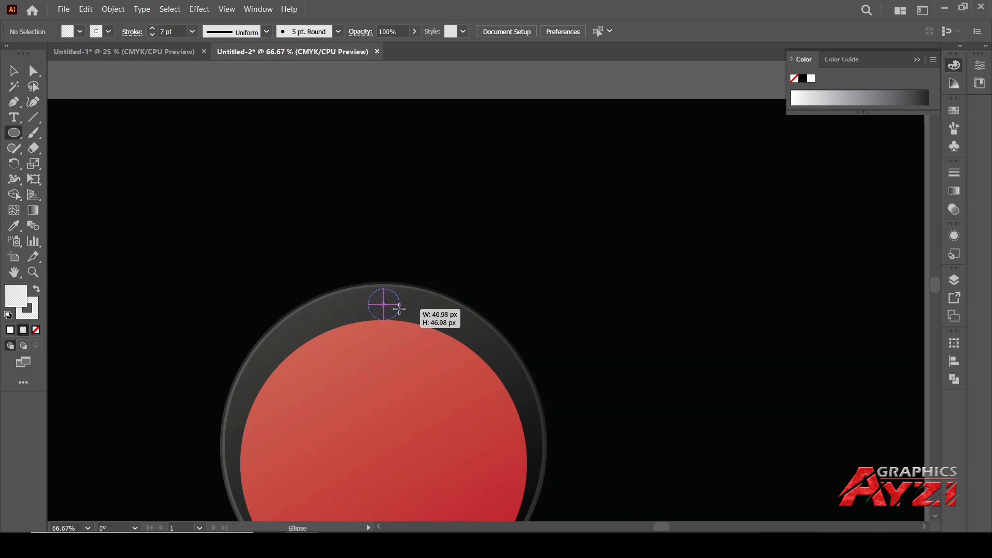
left_click_drag(400, 309, 400, 309)
key("v")
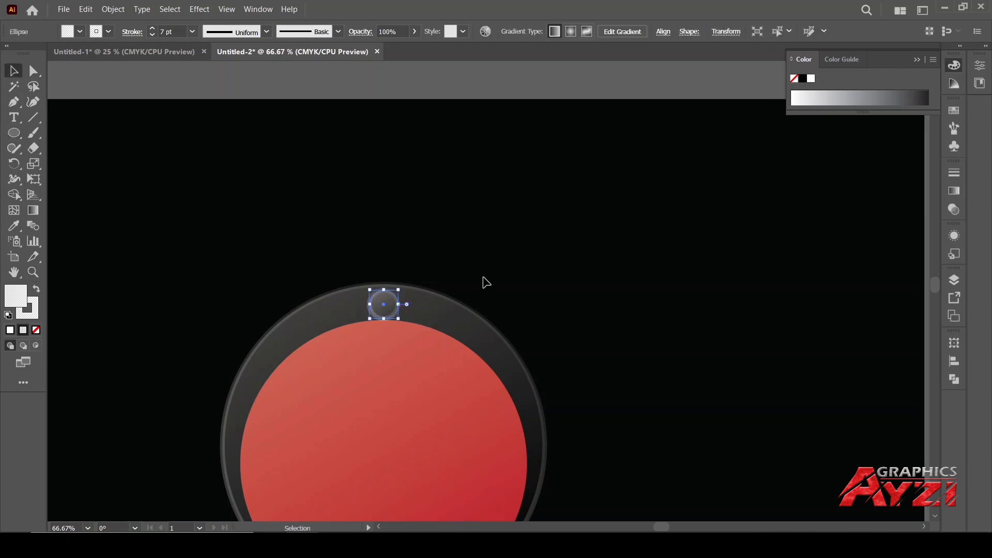
left_click(9, 331)
left_click(329, 311, "shift")
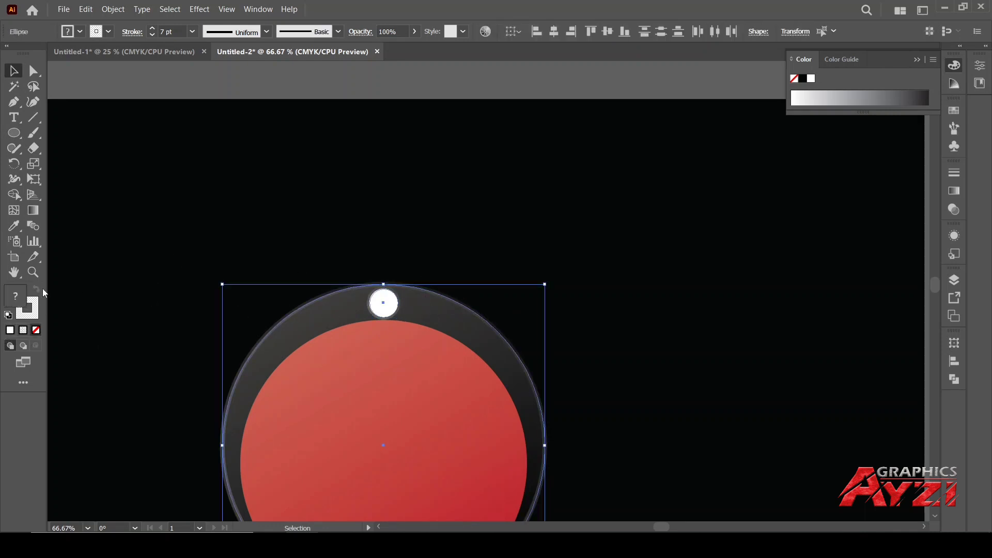
left_click(295, 283)
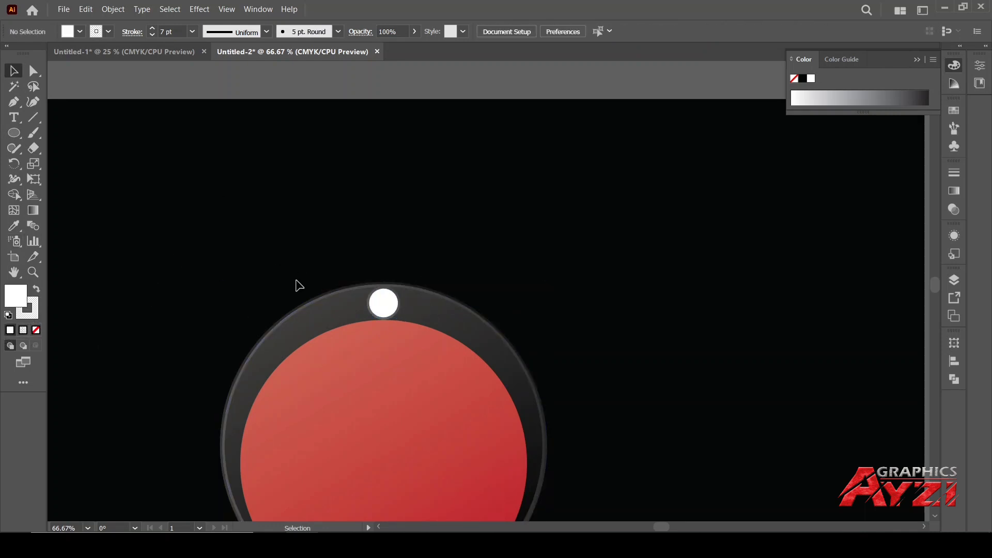
left_click(382, 302)
left_click(36, 331)
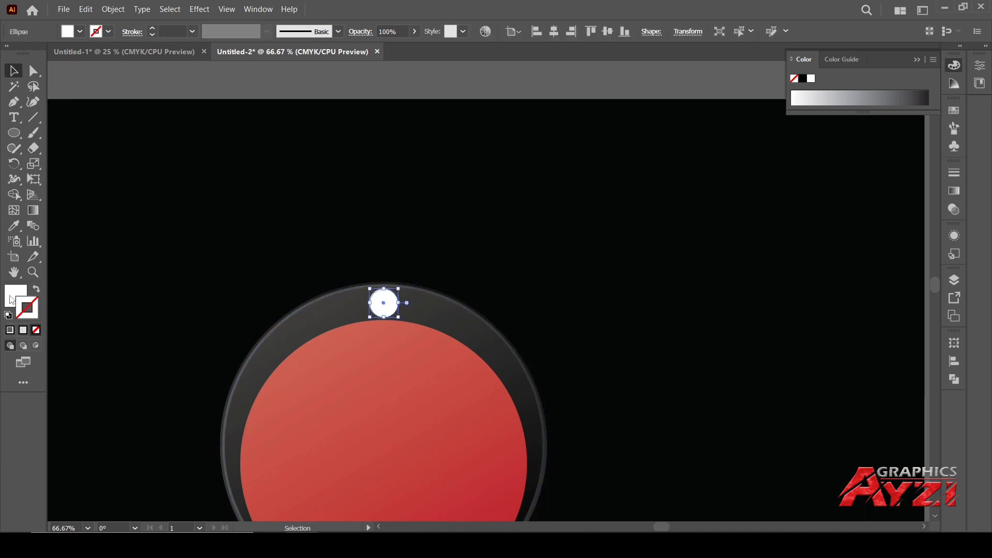
left_click(364, 247)
- Cut the small circle out of the ring with the Shape Builder
left_click_drag(419, 299, 419, 300)
key("shift+m")
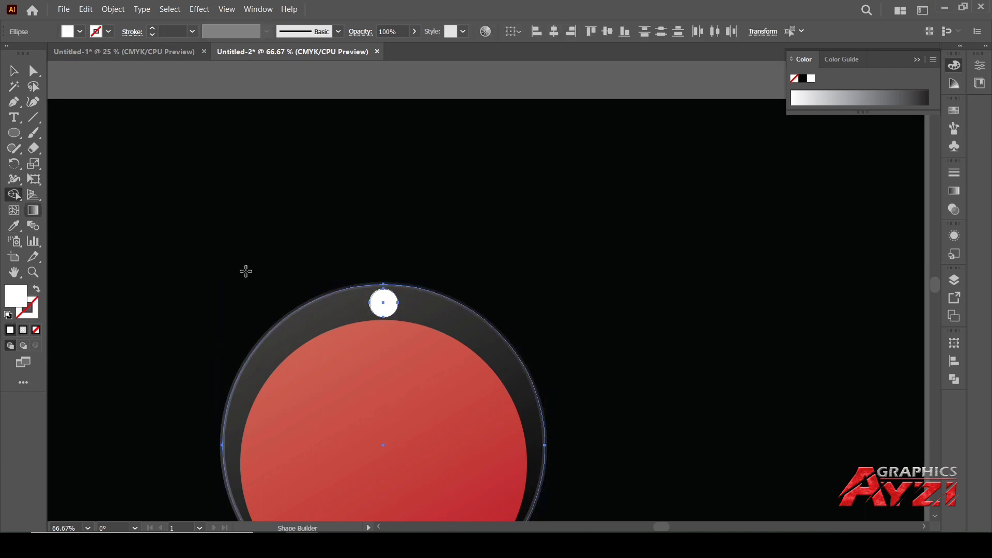
left_click(383, 304, "alt")
key("v")
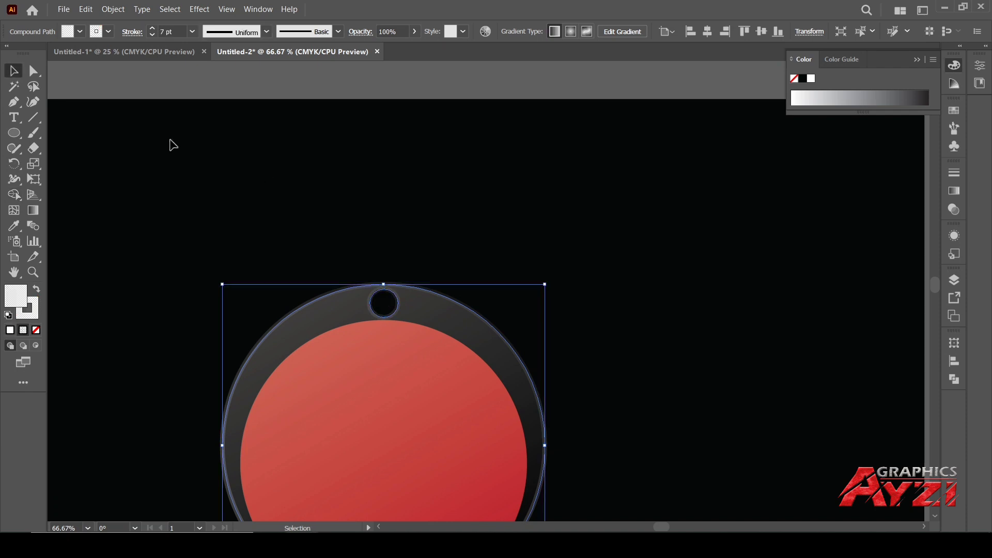
left_click(313, 215)
scroll(315, 214, "down", 3)
- Centre the shadow horizontally under the red button and move both up-left
left_click(368, 287)
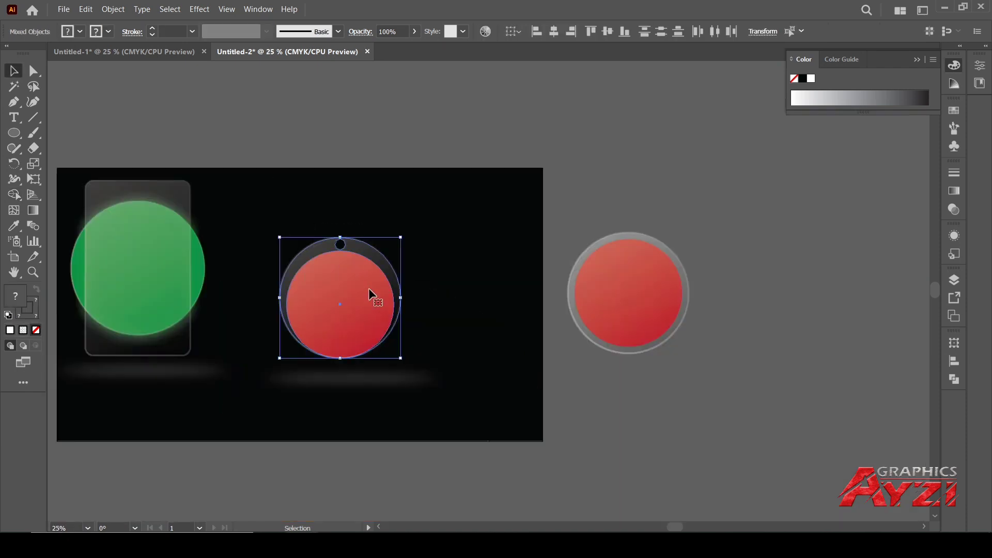
left_click(412, 408)
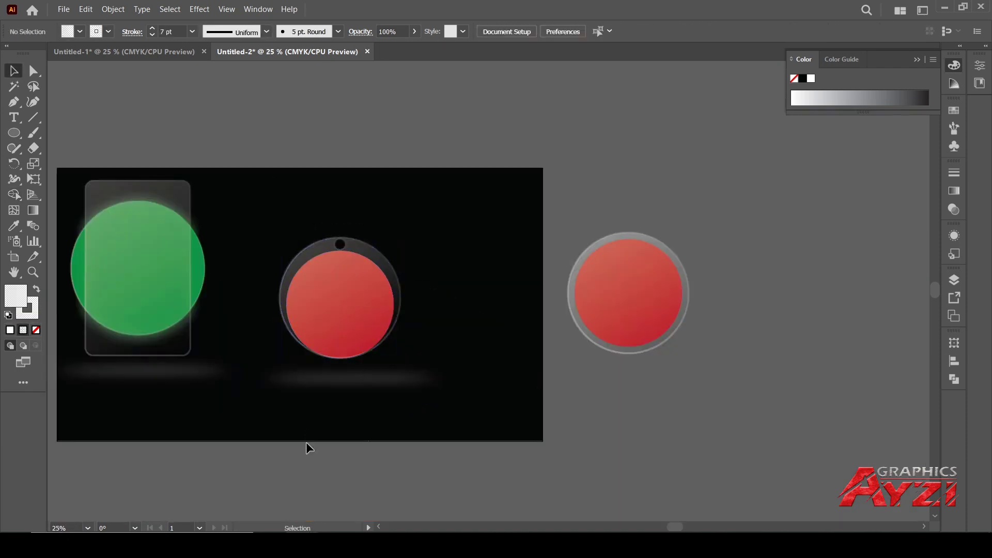
left_click_drag(306, 441, 384, 306)
left_click(954, 361)
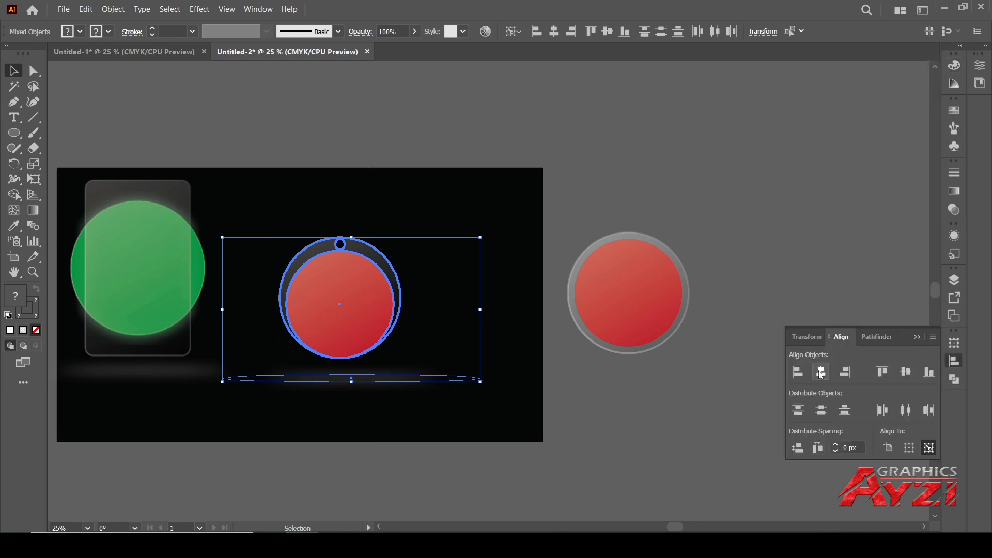
left_click(820, 371)
left_click(731, 222)
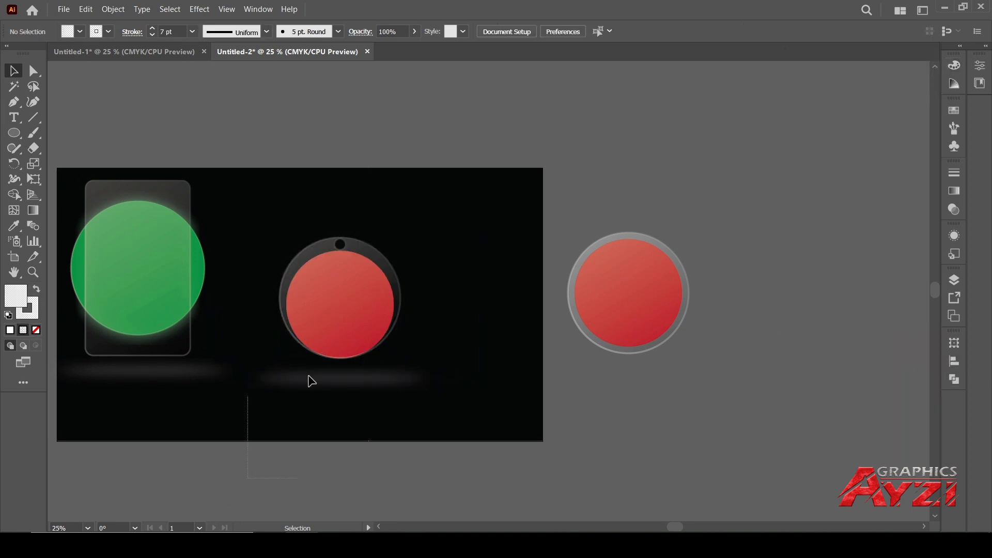
mouse_move(312, 382)
left_mouse_down()
mouse_move(377, 300)
mouse_move(309, 278)
left_mouse_up()
left_click(323, 476)
left_click(457, 222)
left_click(385, 138)
- Pull the grey ring off the spare button and delete the spare red circle
left_click_drag(487, 321, 399, 374)
left_click_drag(551, 355, 708, 343)
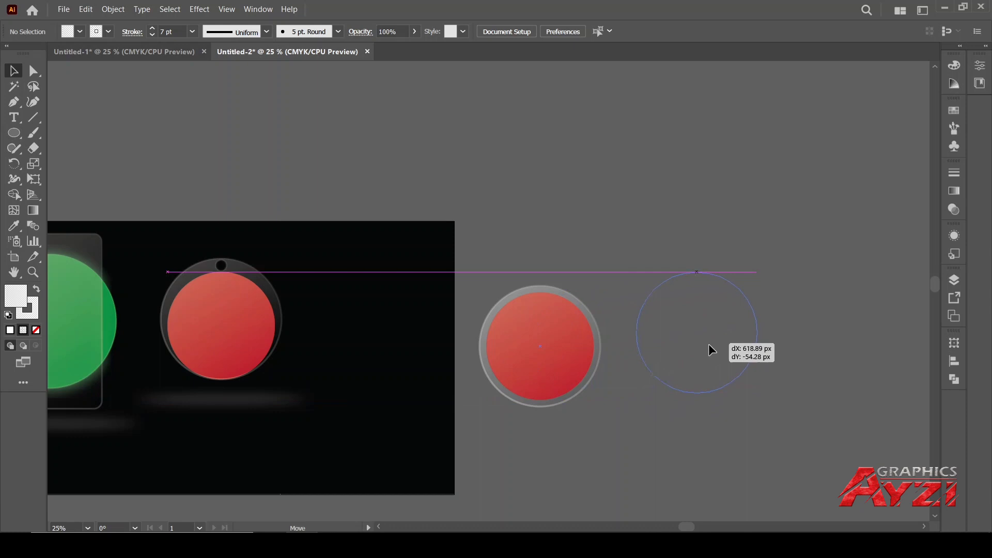
left_click(546, 364)
key("Delete")
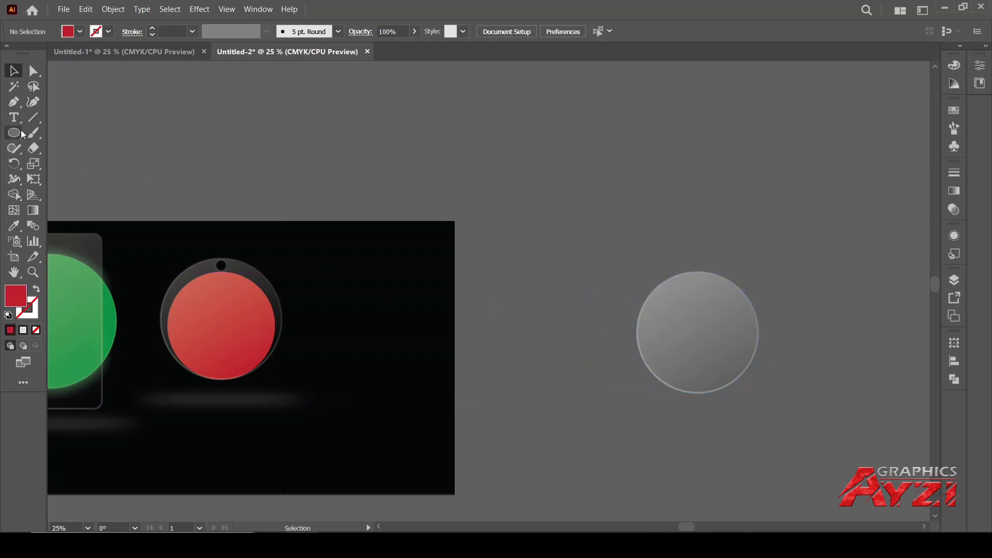
- Draw a green-filled star centred in the grey circle
left_click_drag(23, 134, 55, 189)
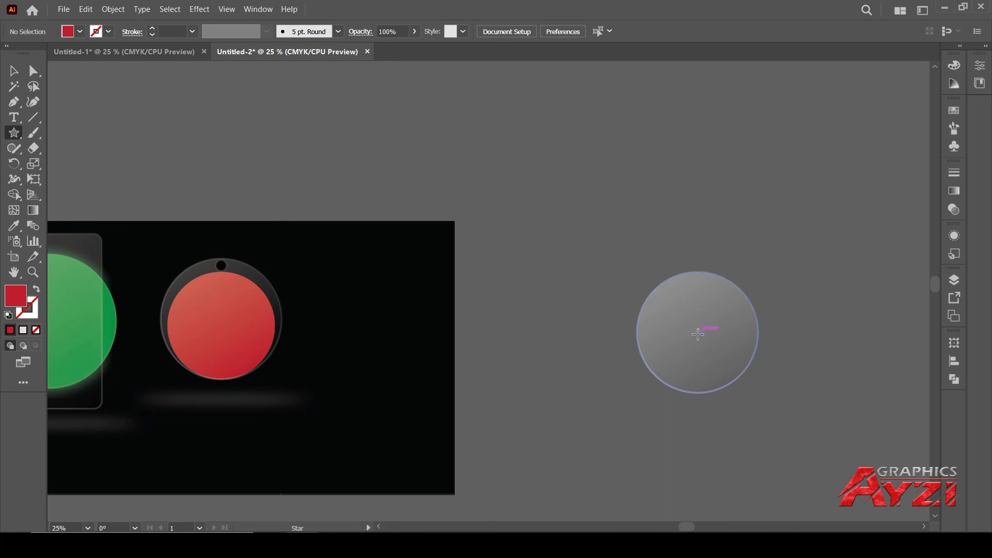
left_click_drag(698, 334, 744, 362)
left_click(13, 71)
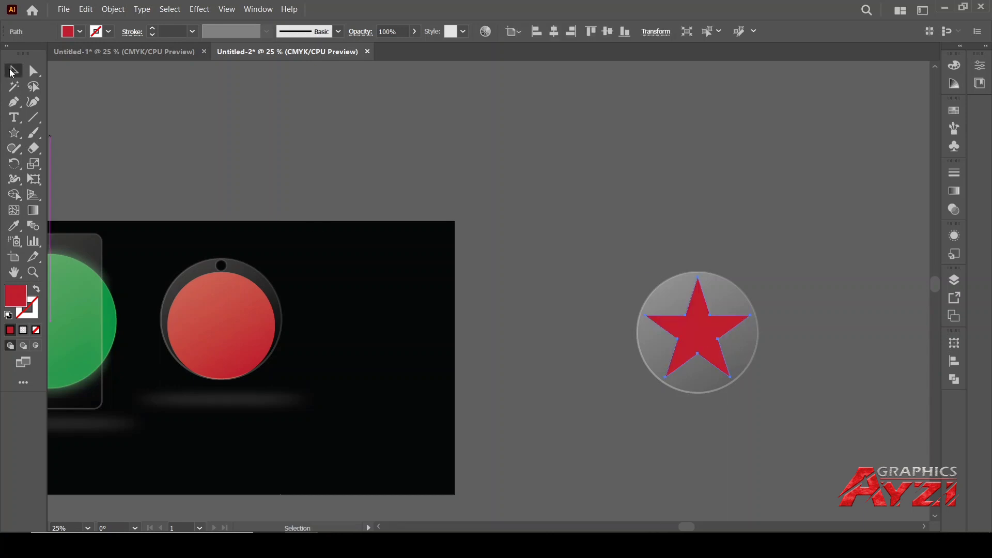
left_click(953, 111)
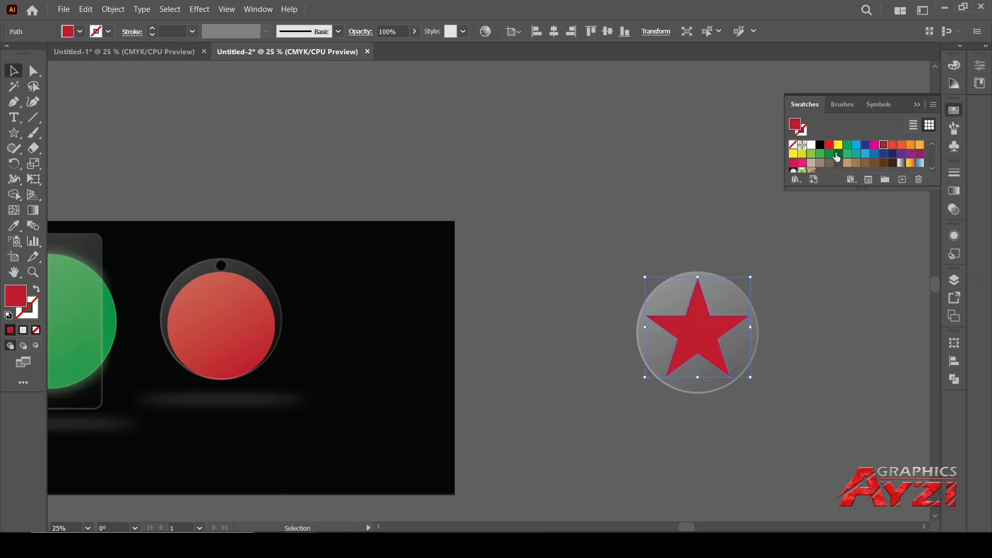
left_click(837, 155)
- Move the star badge onto the artboard beside the red button
left_click(615, 237)
mouse_move(667, 352)
left_mouse_down()
mouse_move(368, 383)
mouse_move(345, 349)
left_mouse_up()
left_click(363, 223)
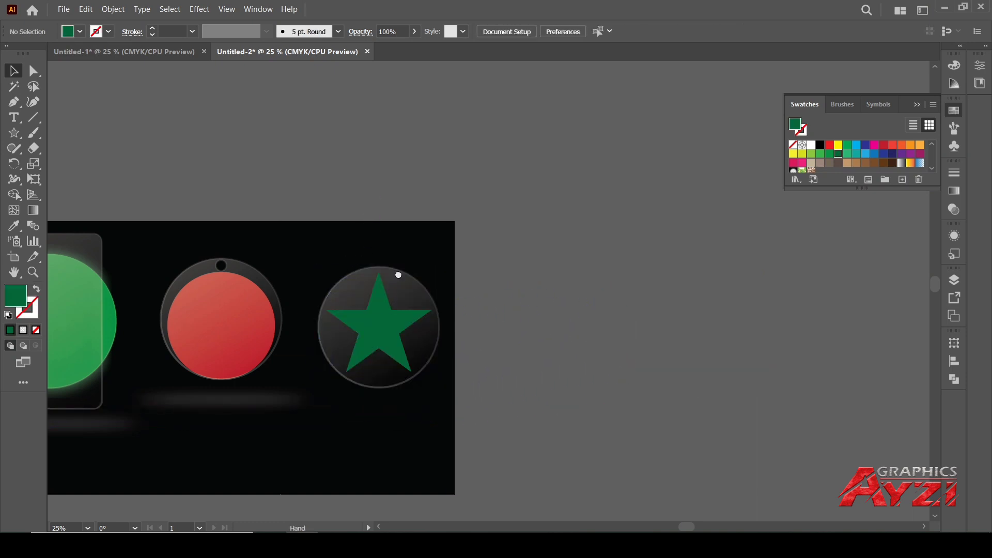
scroll(548, 351, "up", 3)
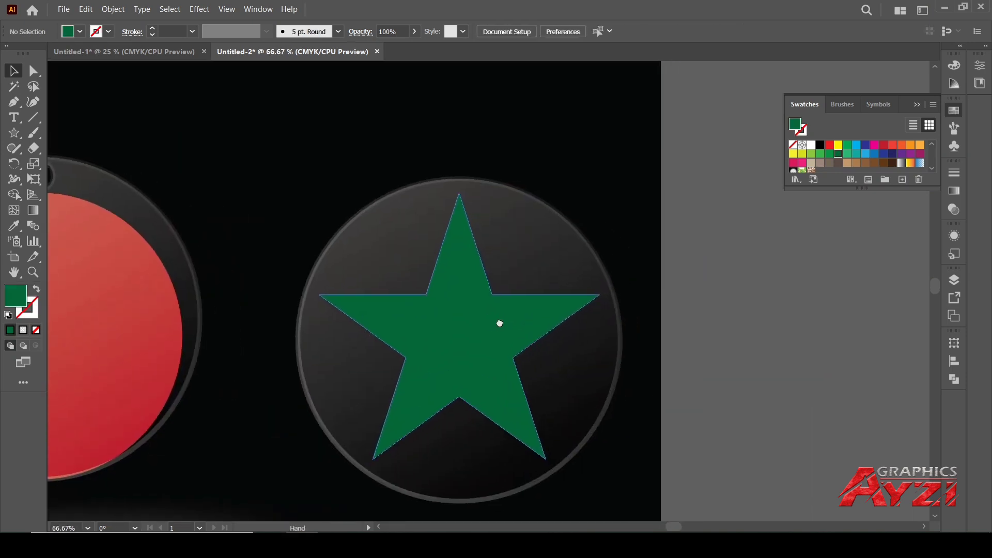
- Add 'PAKISTAN' text at 37 pt, placed slightly low on the star
key("t")
left_click(421, 328)
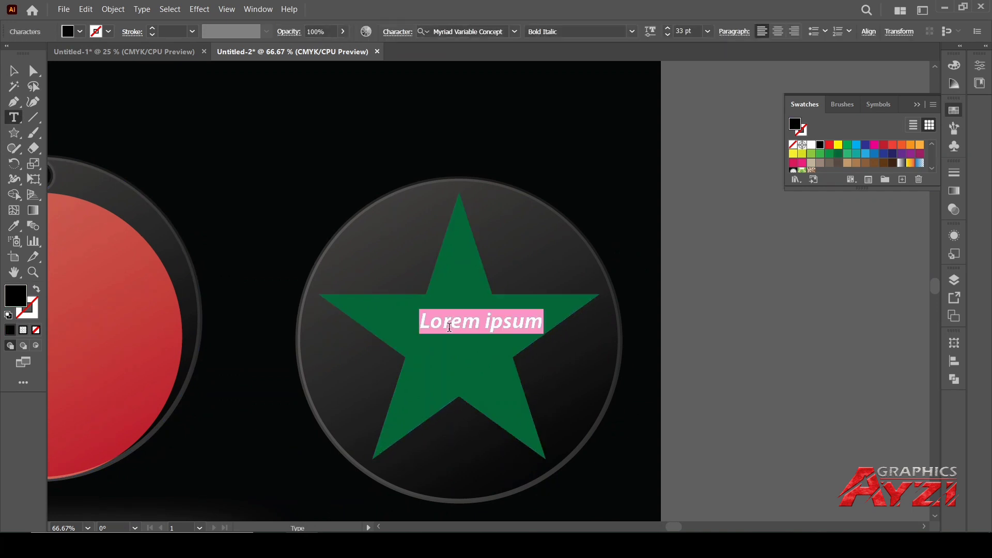
type("PAKISTAN")
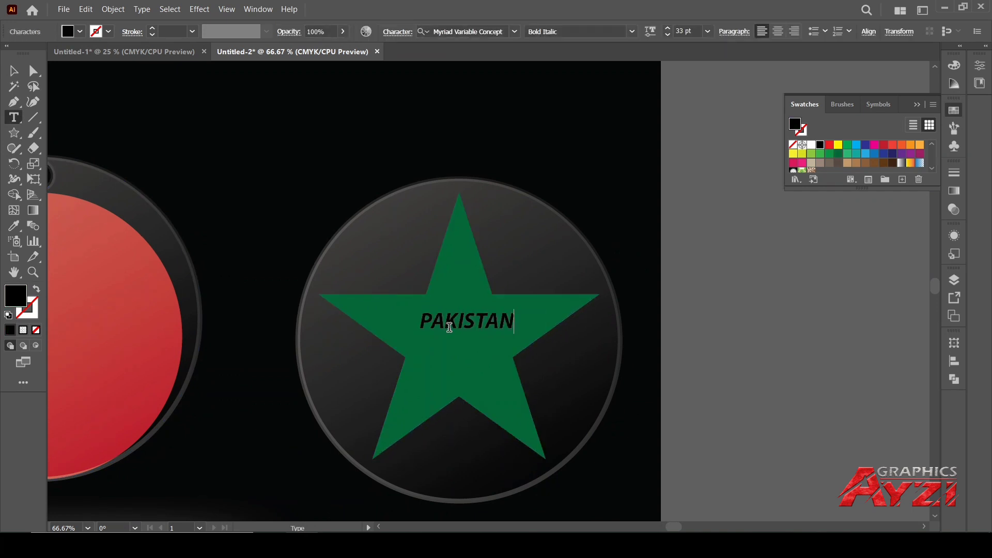
left_click(14, 71)
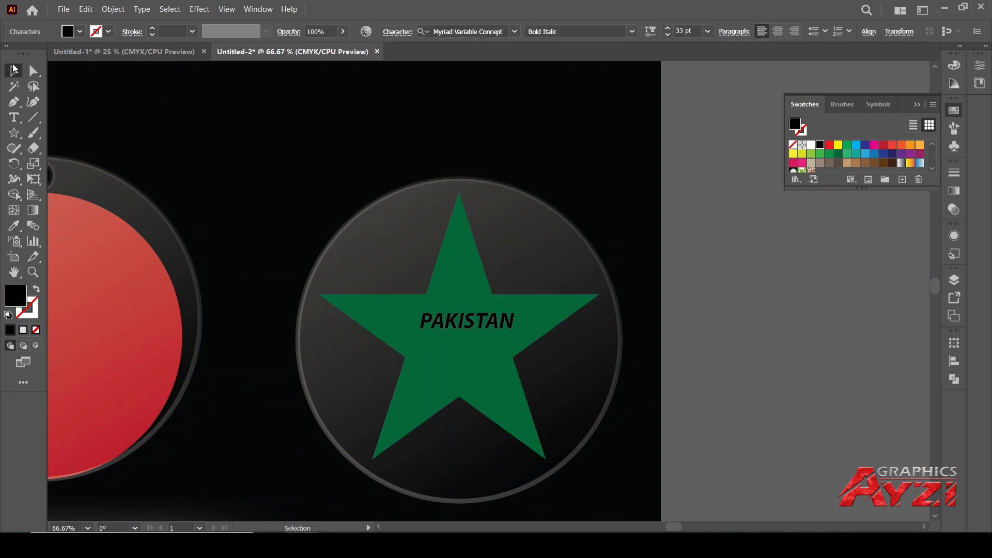
left_click(679, 31)
key("Up")
key("Up")
key("Up")
key("Up")
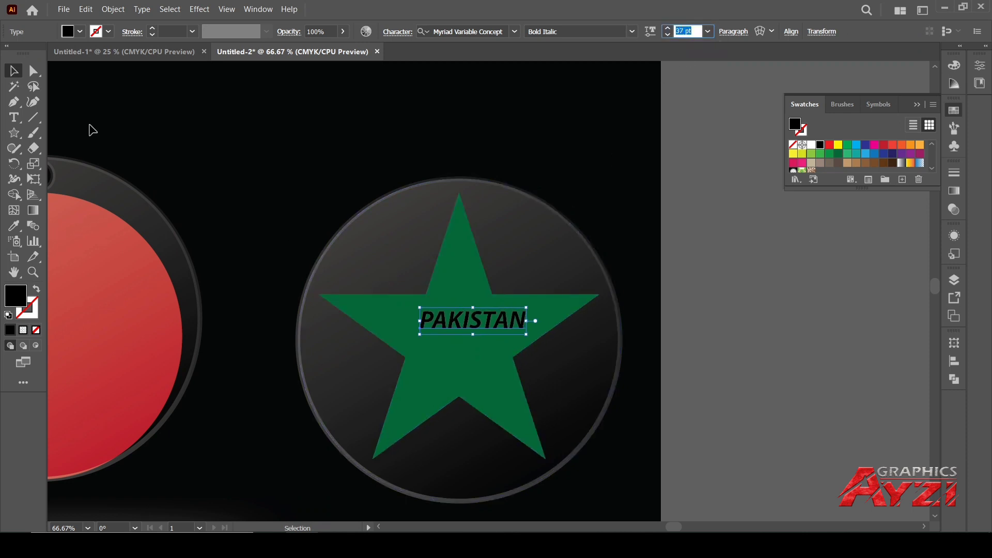
mouse_move(467, 323)
left_mouse_down()
mouse_move(455, 342)
mouse_move(467, 338)
left_mouse_up()
left_click(719, 294)
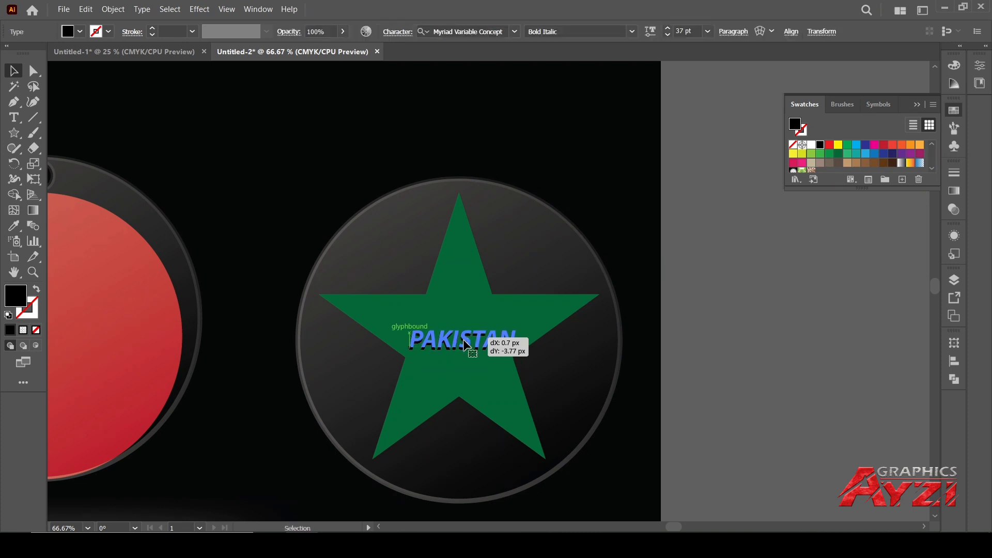
- Expand the PAKISTAN text into shapes and fill it white
left_click(105, 13)
left_click(188, 154)
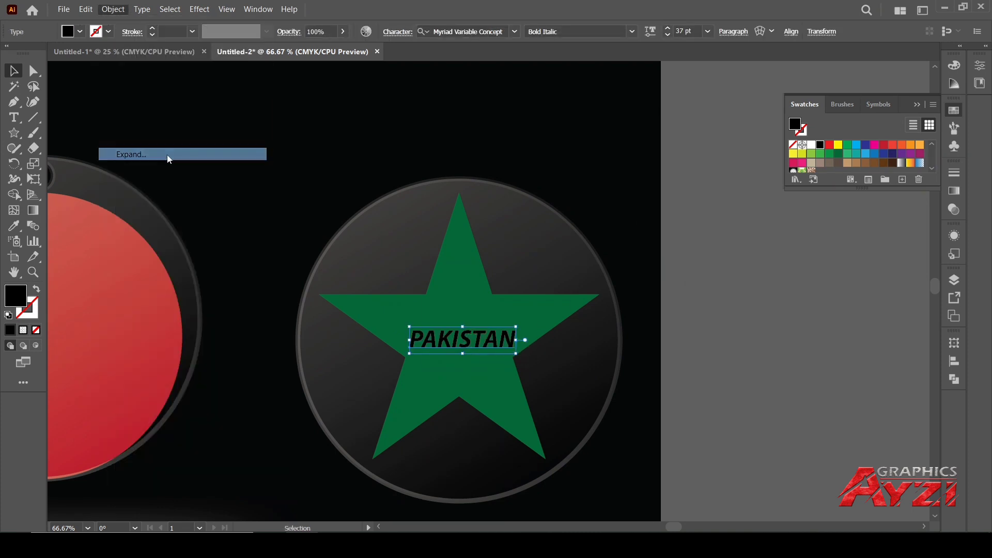
key("Return")
left_click(811, 145)
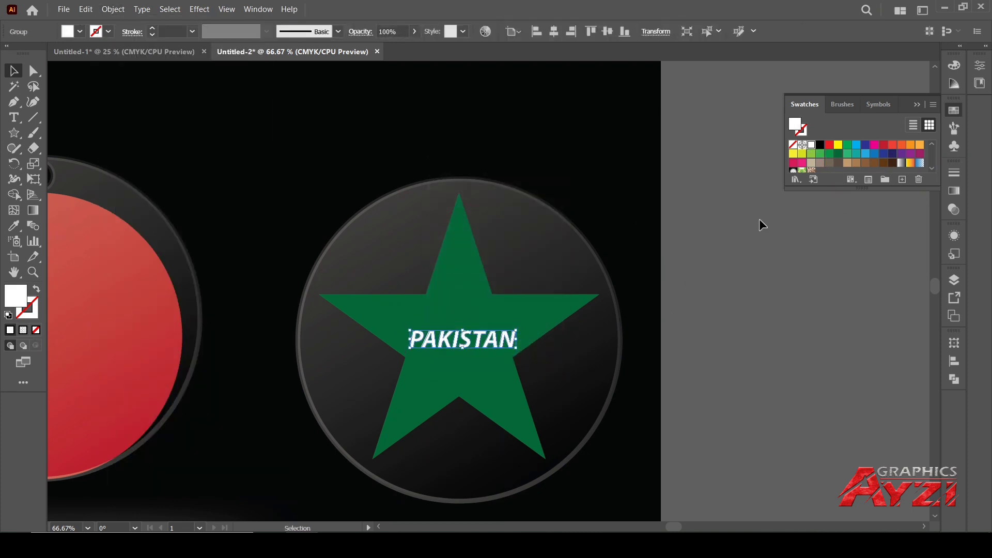
left_click(698, 259)
- Select the circle behind the star and open its context commands
left_click(539, 316)
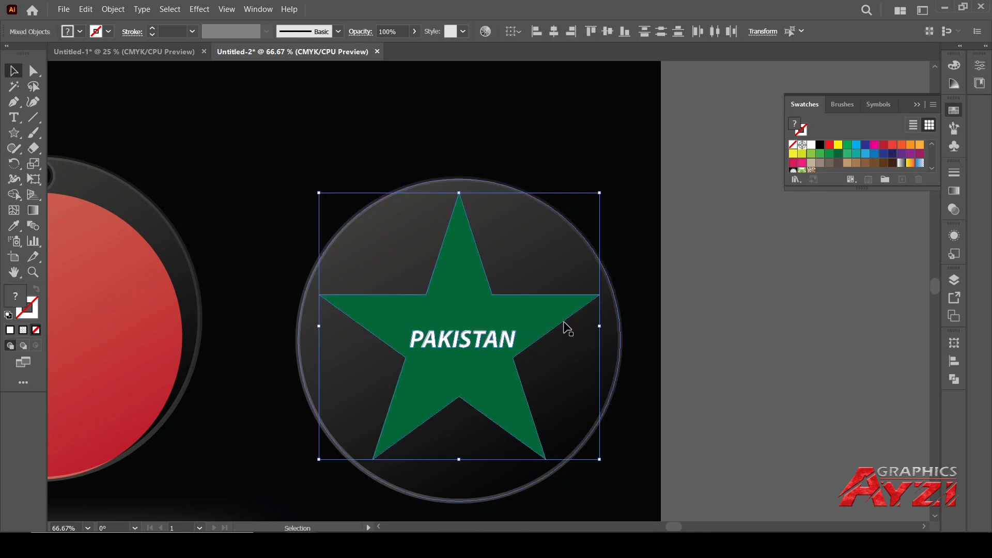
left_click(665, 333)
left_click(549, 385)
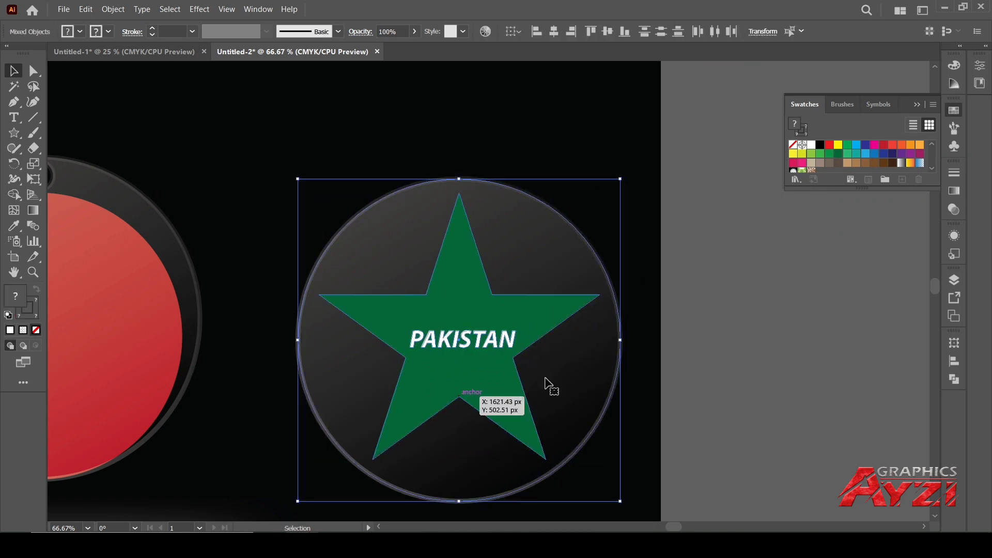
left_click(628, 359)
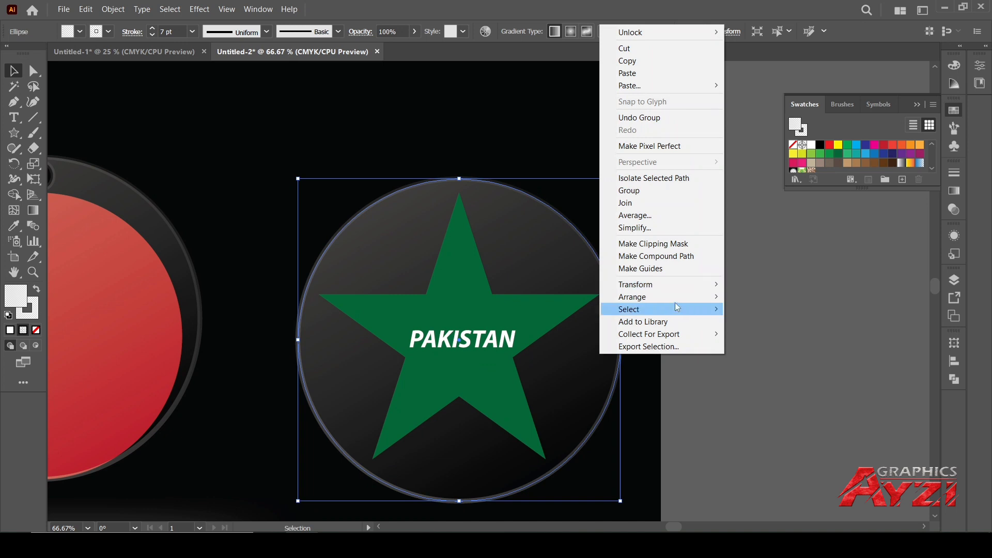
mouse_move(631, 297)
left_click(755, 300)
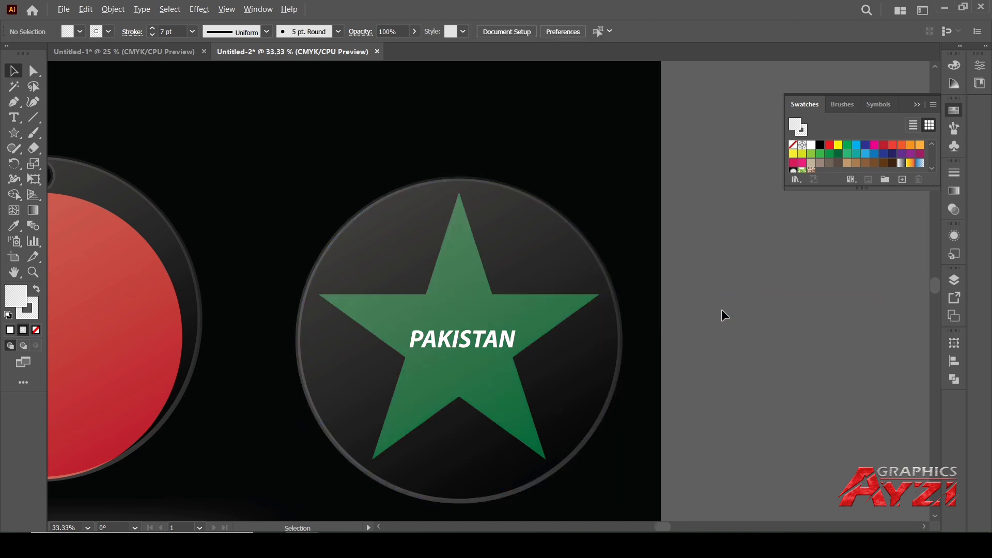
- Ungroup the red button and Alt-drag a copy of its shadow ellipse under the star badge
key("ctrl+minus")
key("ctrl+minus")
key("ctrl+minus")
left_click(390, 398)
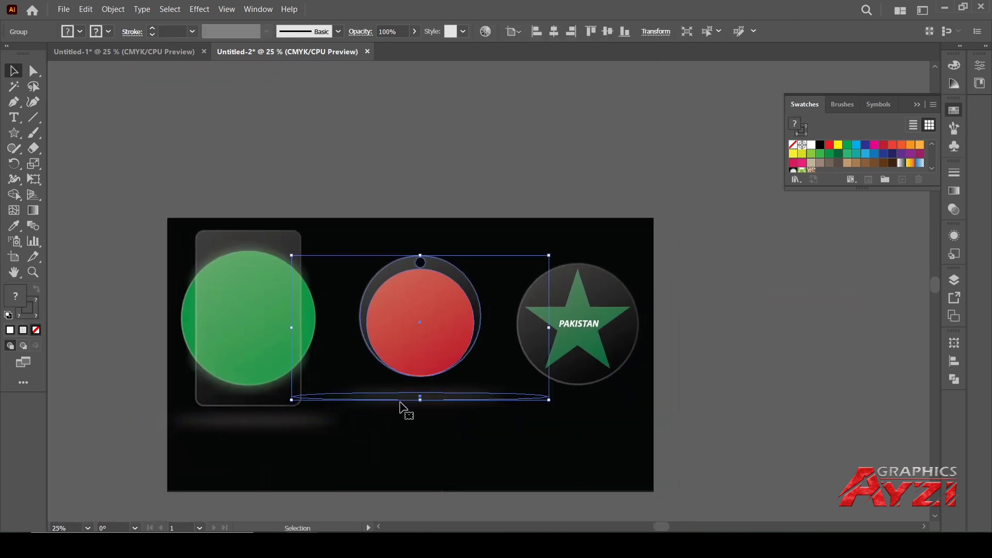
left_click(113, 9)
left_click(168, 91)
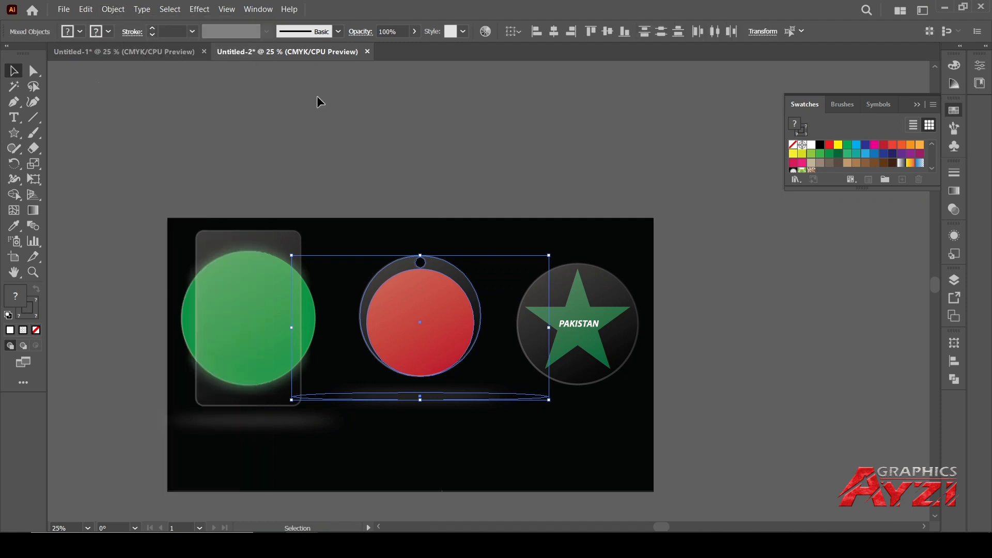
left_click_drag(421, 407, 586, 404)
left_click(606, 168)
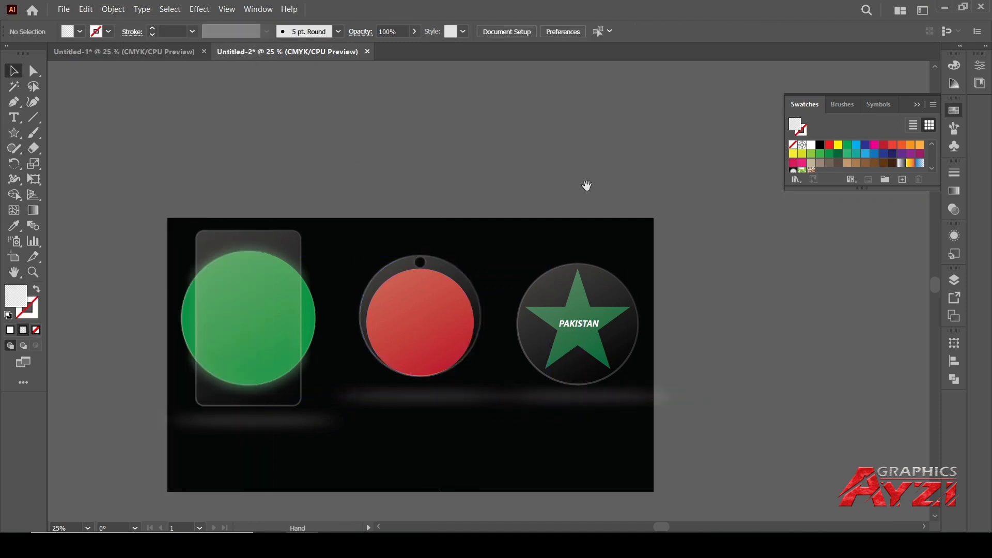
- Select the star badge together with its new shadow and shrink them as one
left_click_drag(587, 185, 547, 179)
left_click(583, 358)
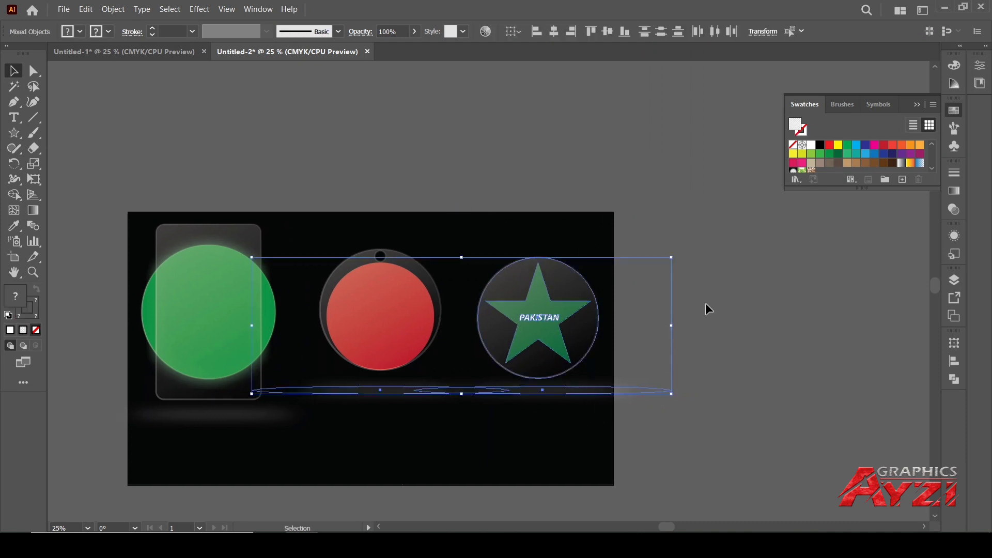
left_click_drag(692, 304, 581, 433)
left_click(675, 322)
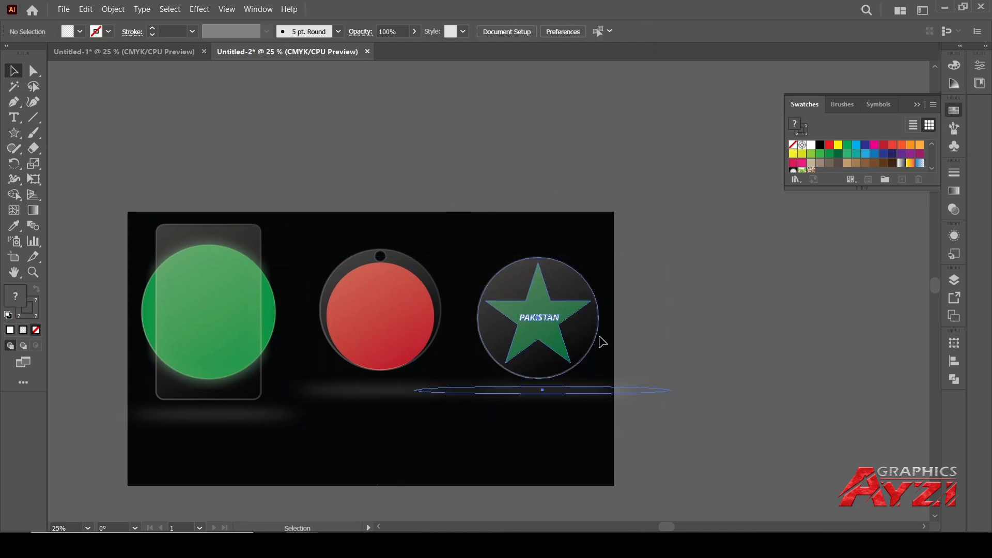
left_click(598, 344)
mouse_move(670, 394)
left_mouse_down()
mouse_move(626, 375)
mouse_move(623, 341)
left_mouse_up()
left_click(366, 332)
- Shrink the red button group and move it and the star badge up out of the way
left_click(406, 390, "shift")
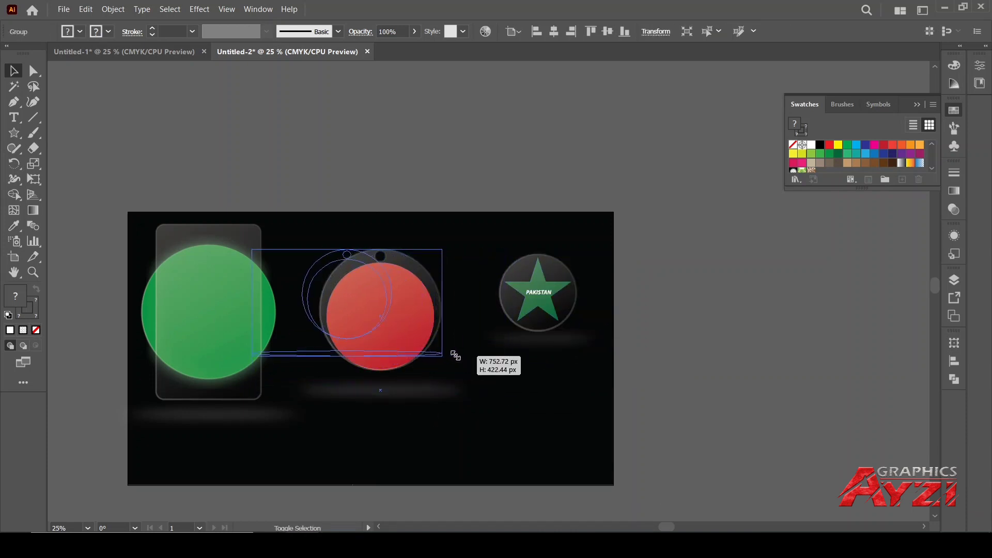
left_click_drag(509, 395, 451, 365)
left_click_drag(358, 323, 387, 234)
left_click_drag(543, 294, 531, 192)
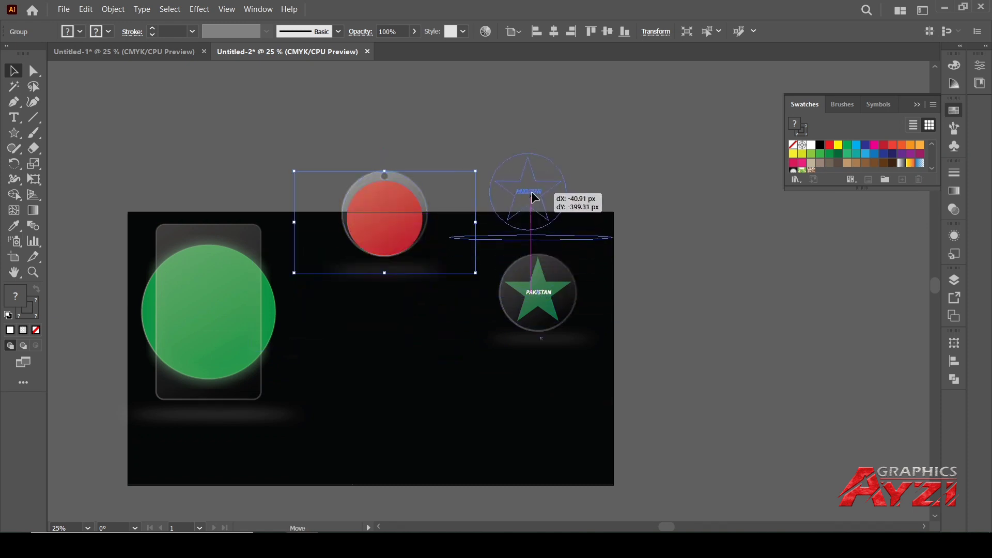
- Place the glass card on the right, the red button left, and the star badge between
left_click_drag(250, 333, 527, 338)
left_click_drag(366, 231, 207, 274)
left_click_drag(526, 210, 370, 279)
left_click(372, 184)
- Enlarge the star badge slightly, lower the red button, and nudge the badge down
scroll(417, 173, "left", 1)
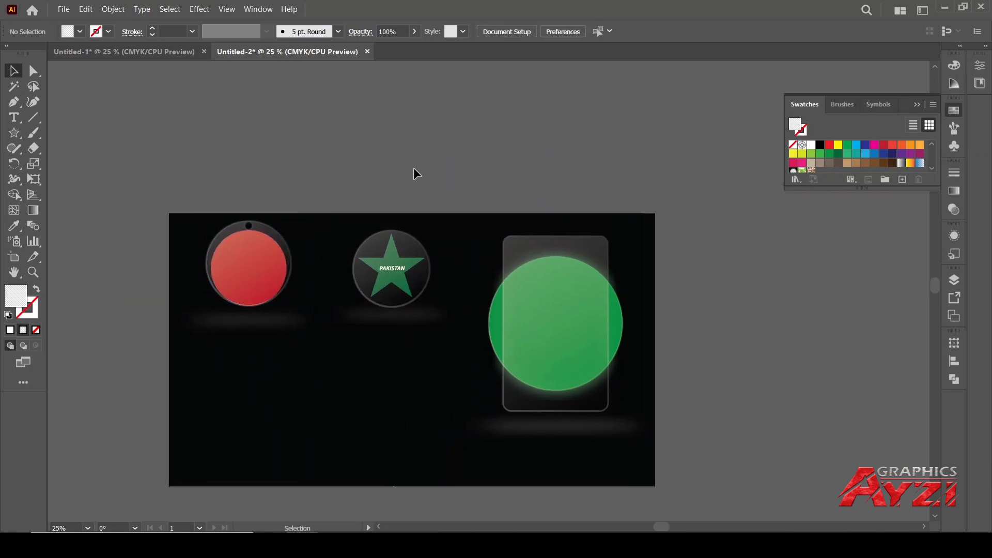
left_click(398, 277)
left_click_drag(475, 230, 491, 219)
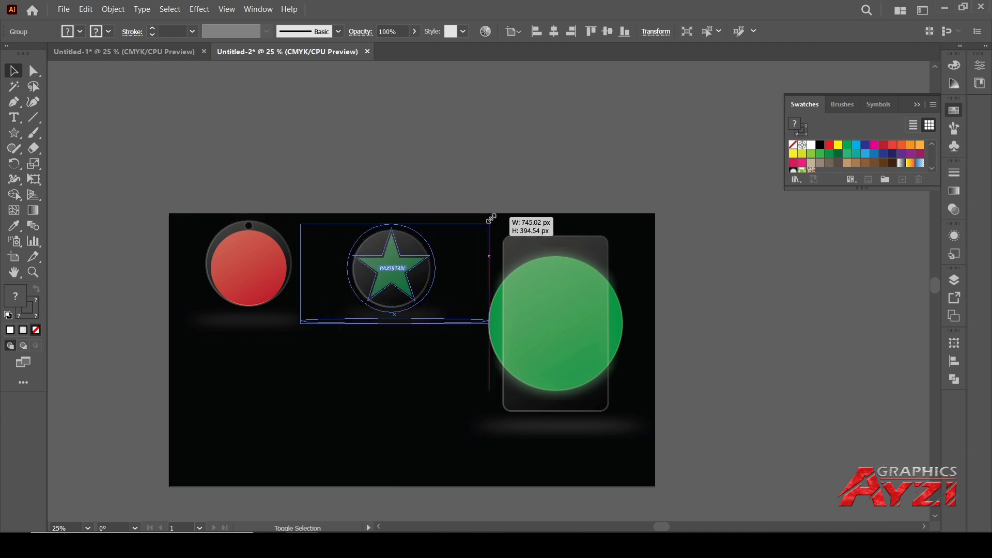
left_click_drag(288, 266, 291, 379)
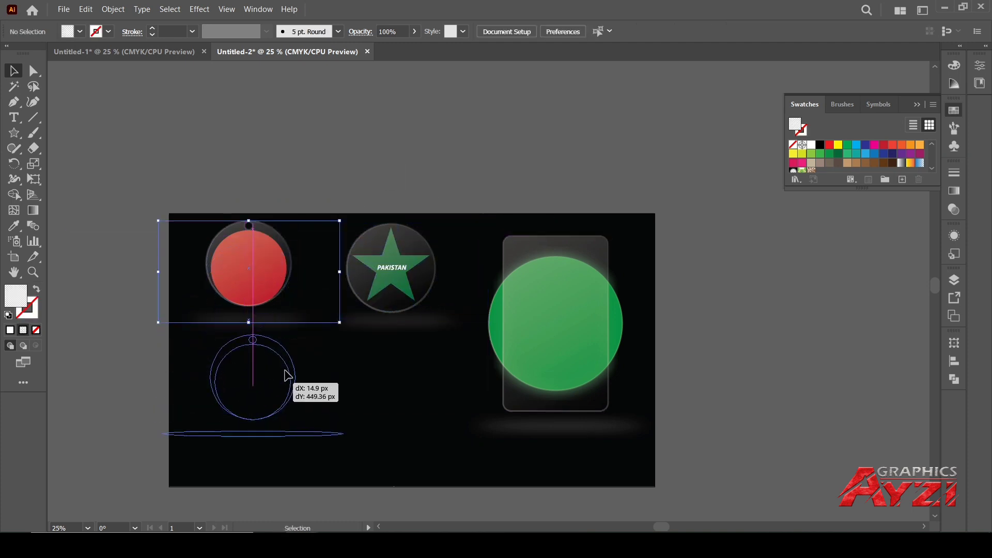
left_click_drag(388, 278, 377, 309)
left_click(413, 178)
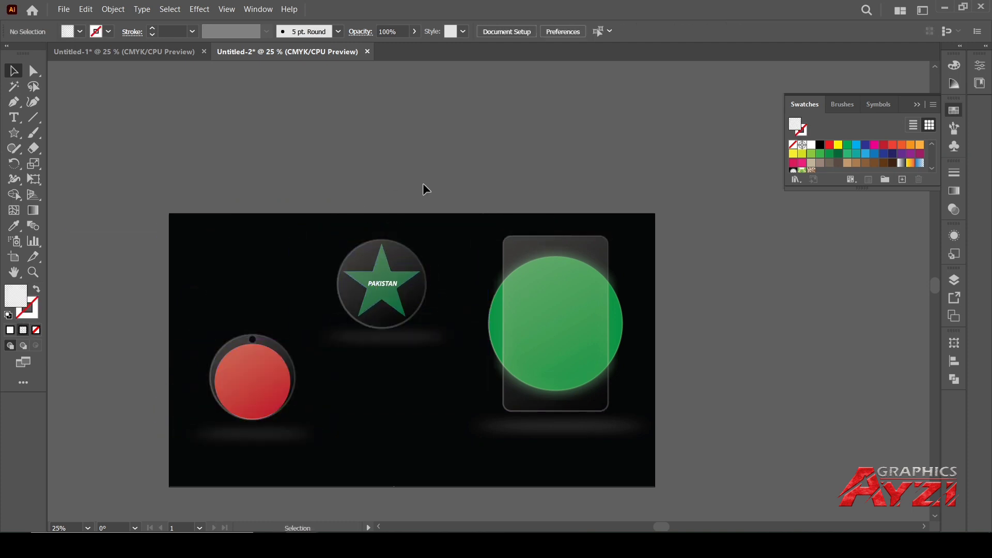
- Collapse the colour swatches panel and recentre the artboard in view
left_click_drag(445, 290, 464, 260)
left_click(918, 105)
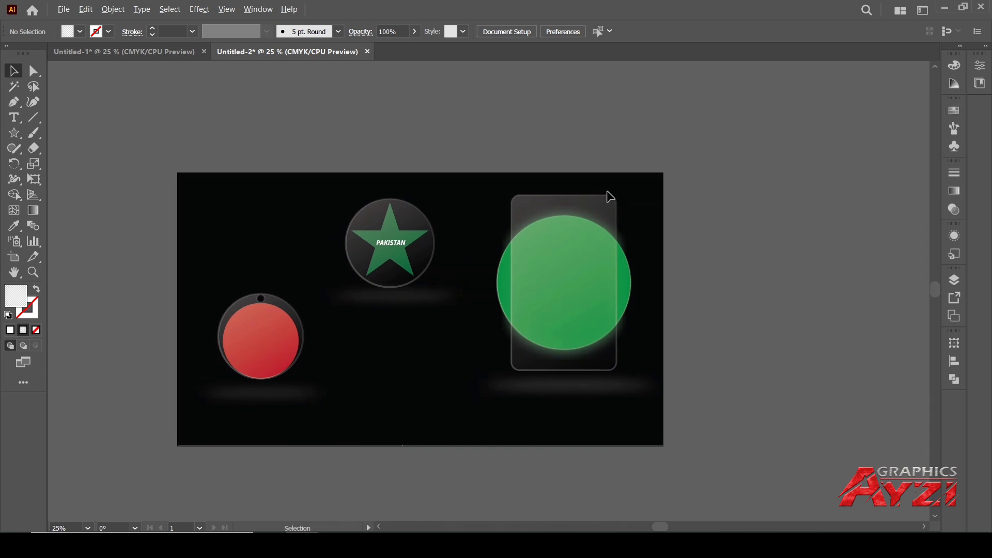
scroll(610, 195, "up", 1)
left_click_drag(525, 206, 612, 155)
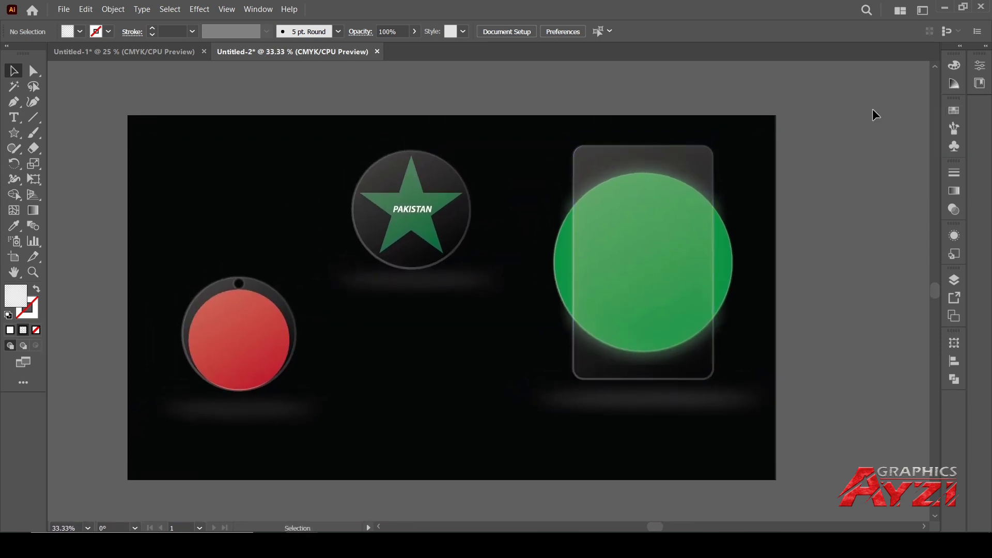